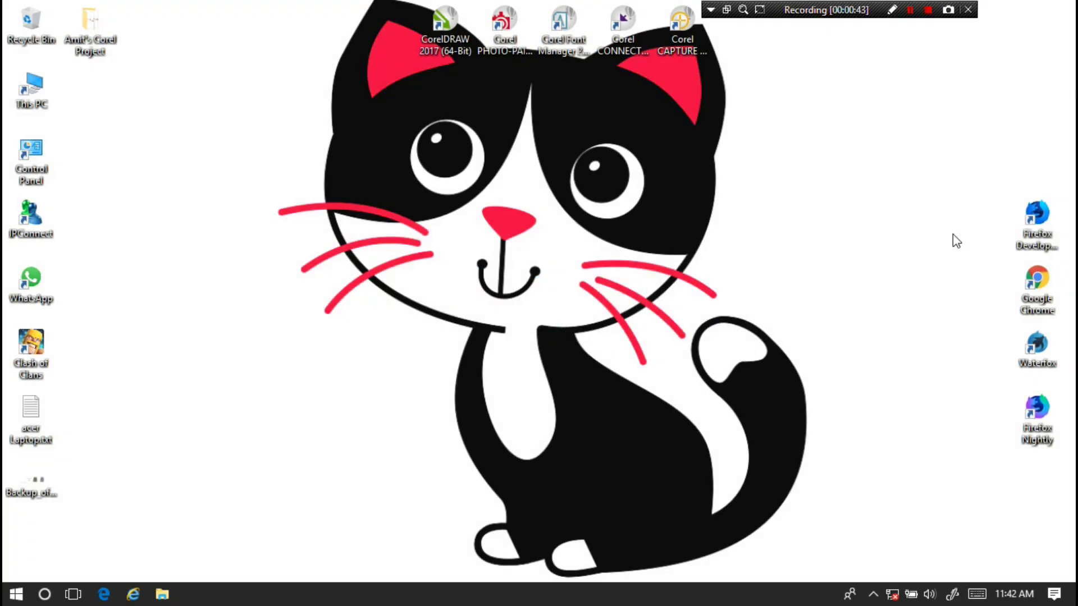
Open the system-tray network flyout, which shows only network settings and Airplane mode.
click(890, 596)
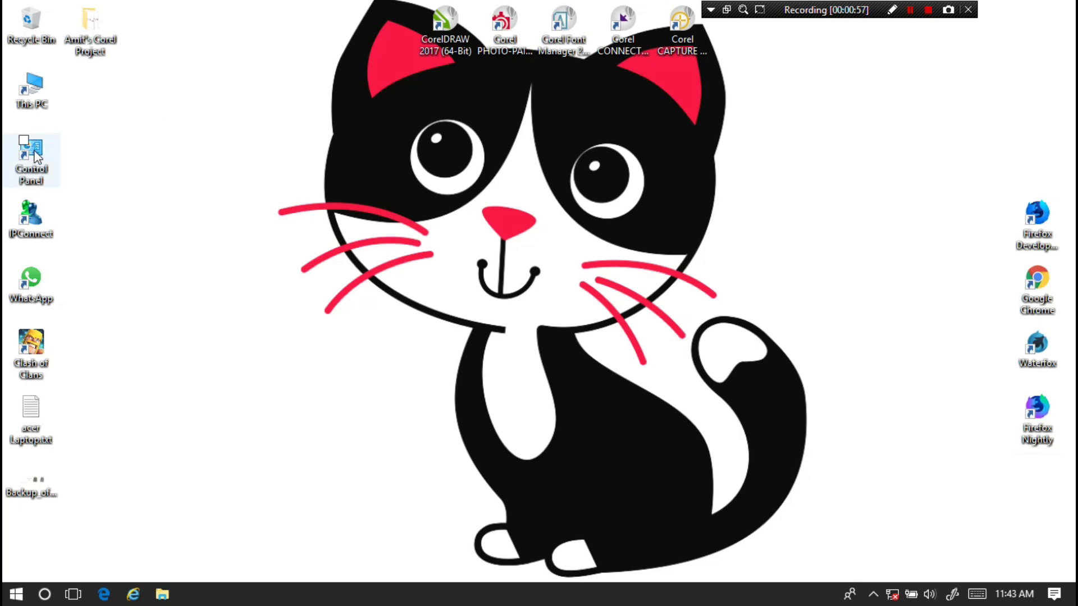
Dismiss the network flyout and select the Control Panel desktop icon.
click(46, 156)
Review the device tree in Device Manager from Control Panel, then close both windows.
double_click(46, 156)
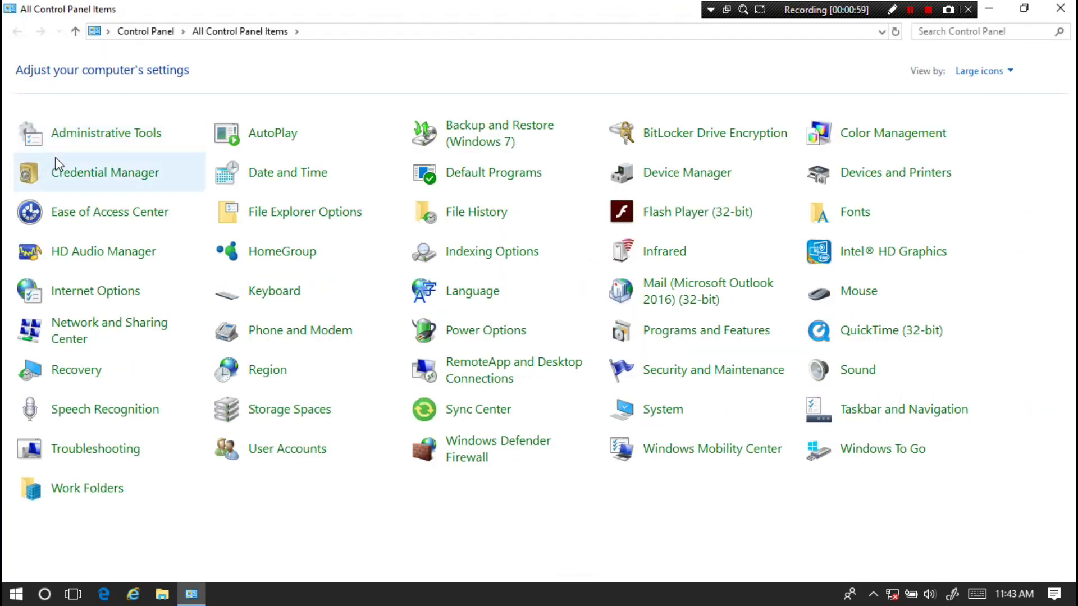
click(646, 178)
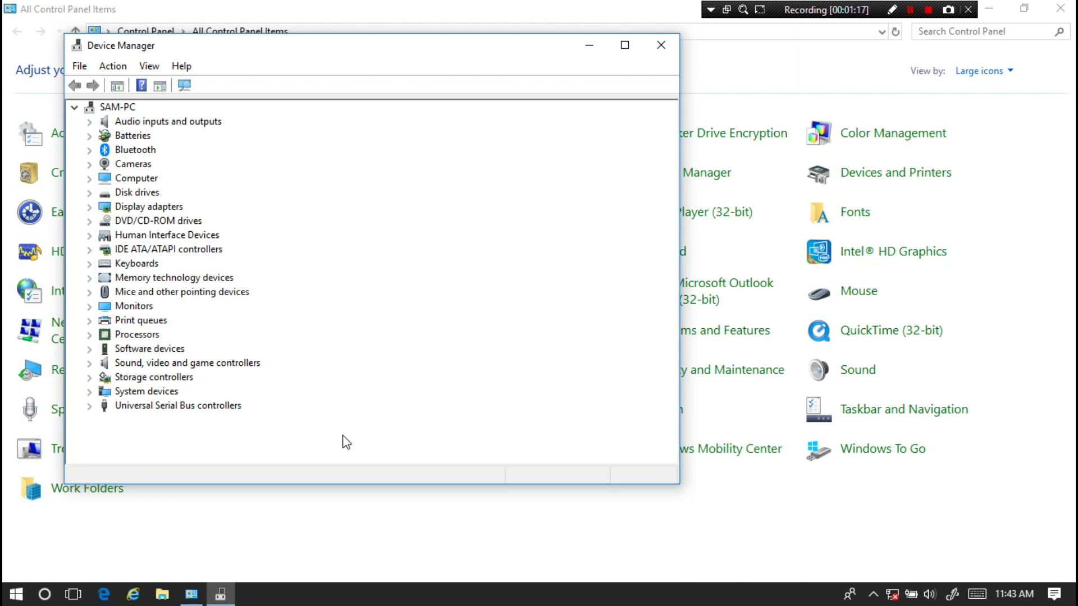
click(660, 51)
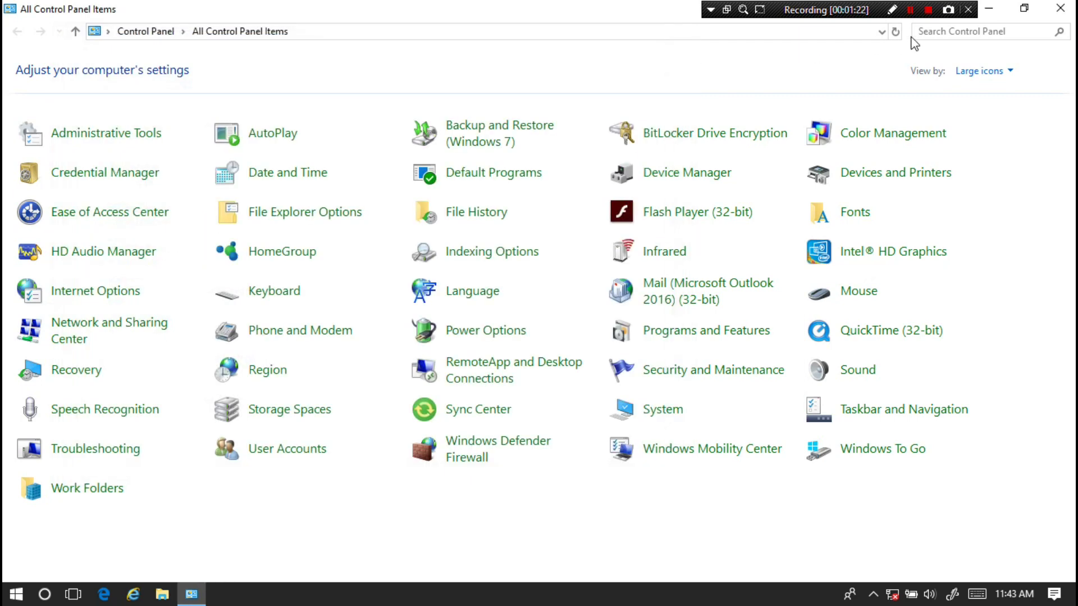
click(1061, 9)
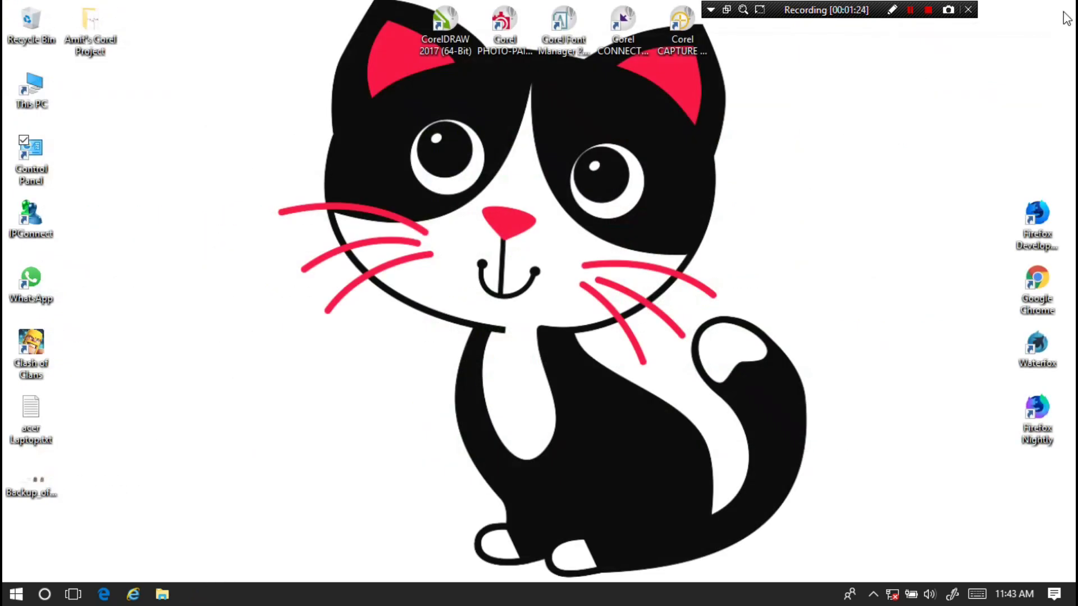
Run and confirm a network reset from Settings > Network & Internet.
click(1055, 593)
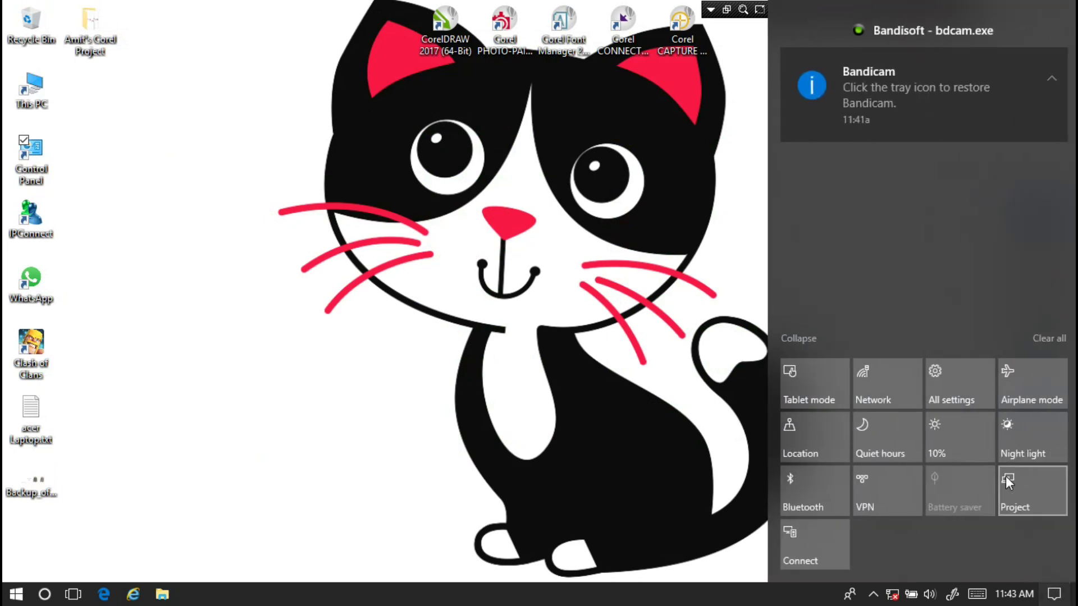
click(962, 369)
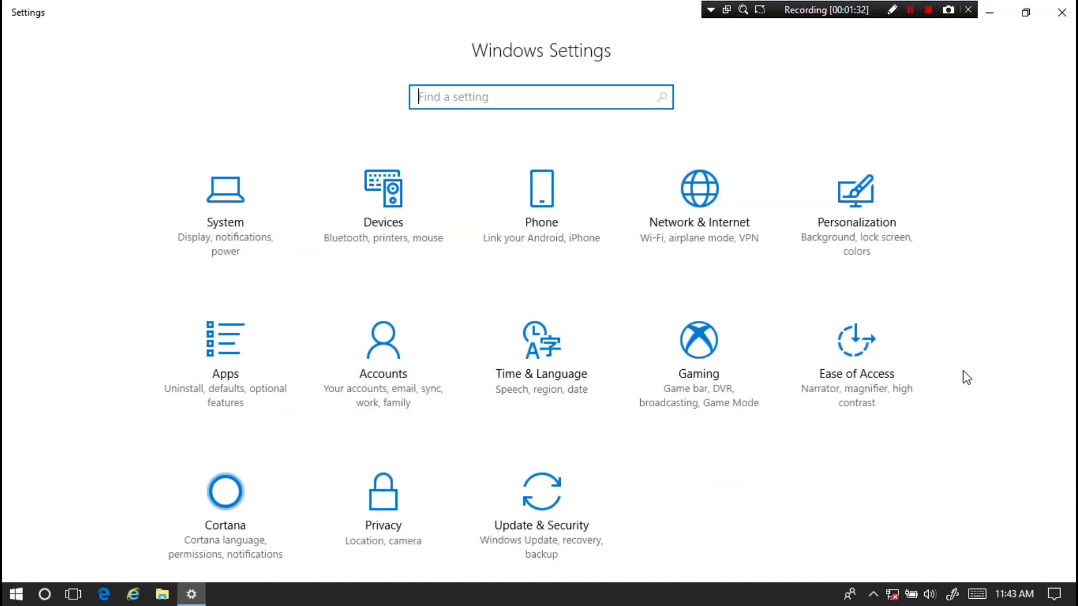
click(703, 203)
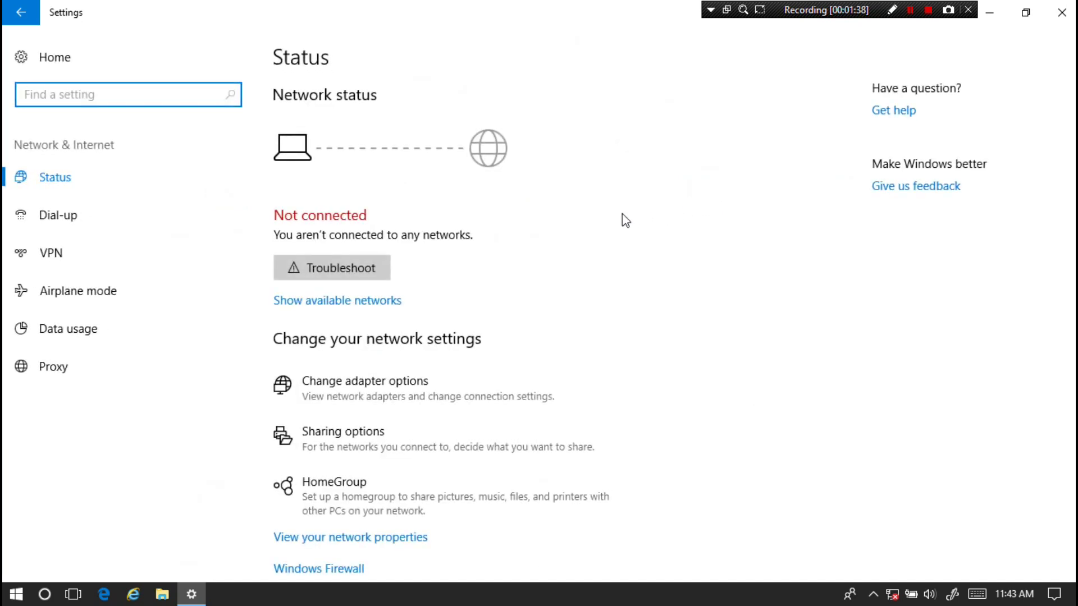
scroll(315, 349, down, 2)
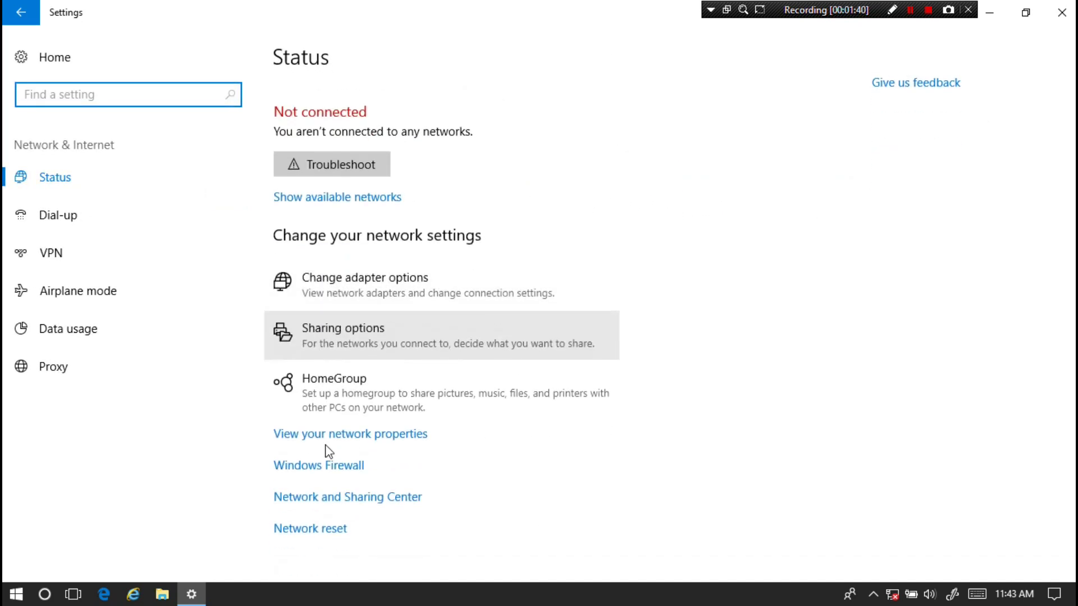
click(328, 530)
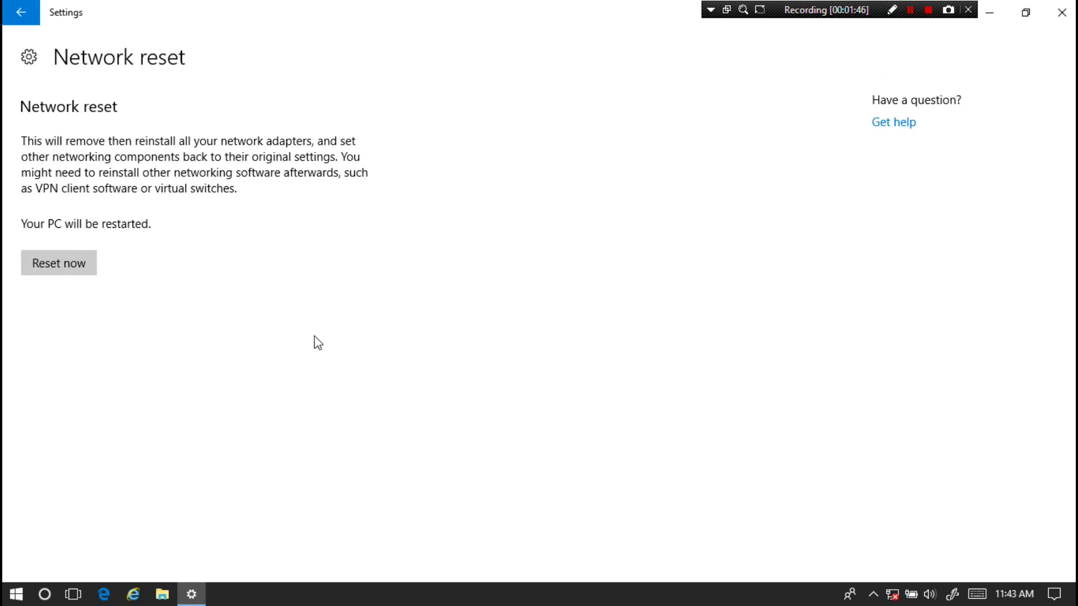
click(75, 271)
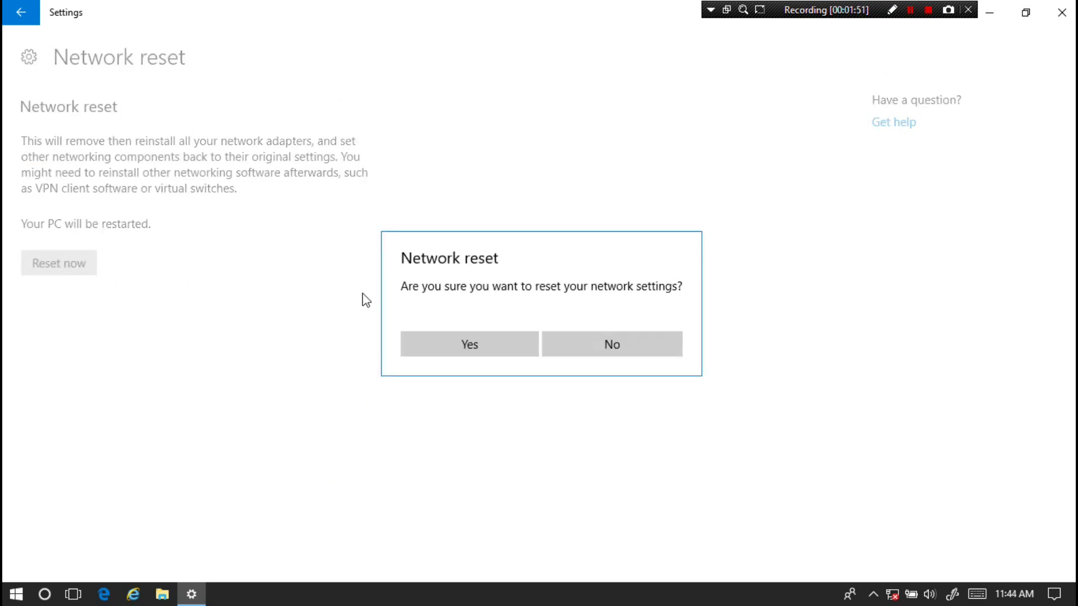
click(484, 339)
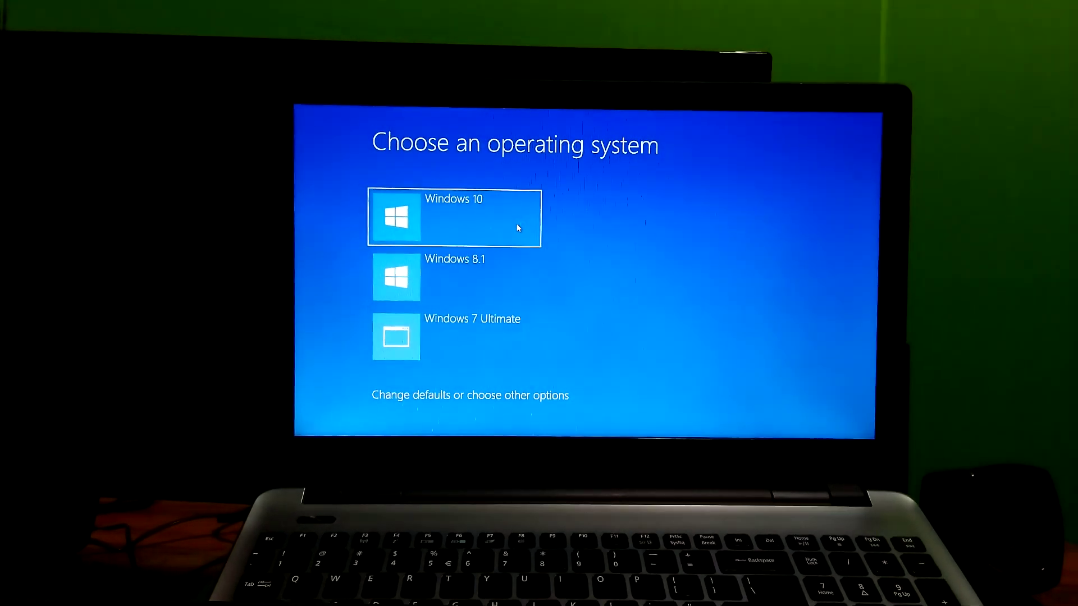
Choose Windows 10 at the boot menu and get past the lock screen.
key(Return)
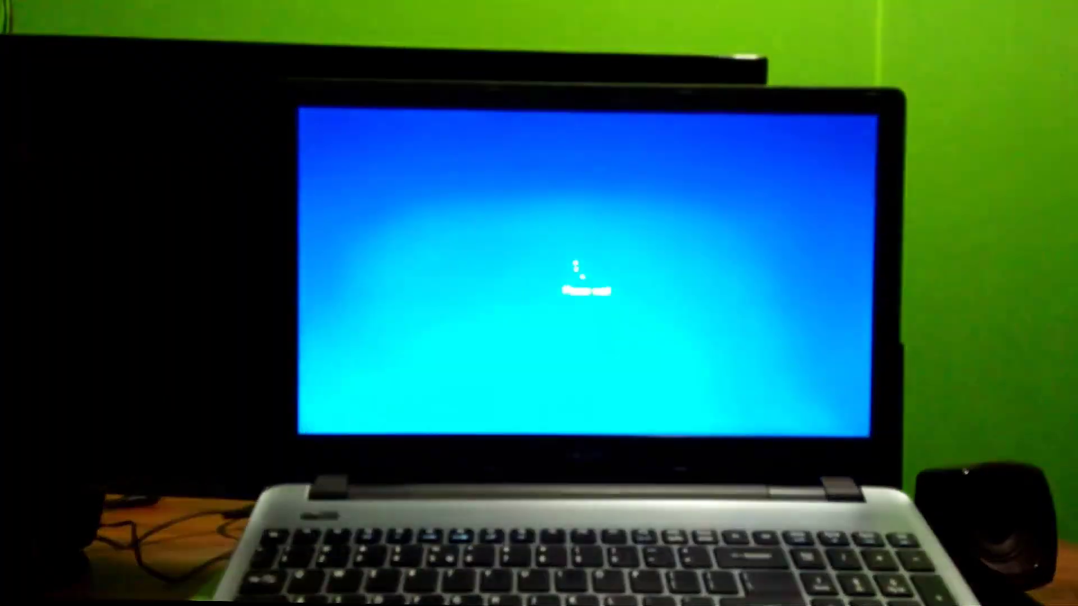
key(Return)
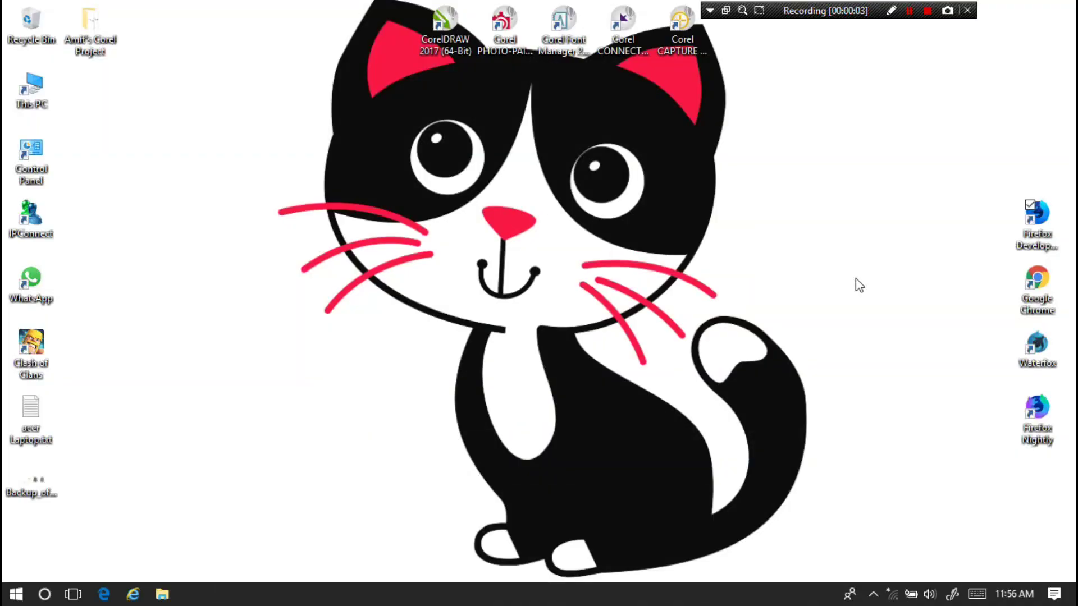
Join the hidden Wi-Fi network D--Link with its security key, allowing PC discovery.
click(891, 594)
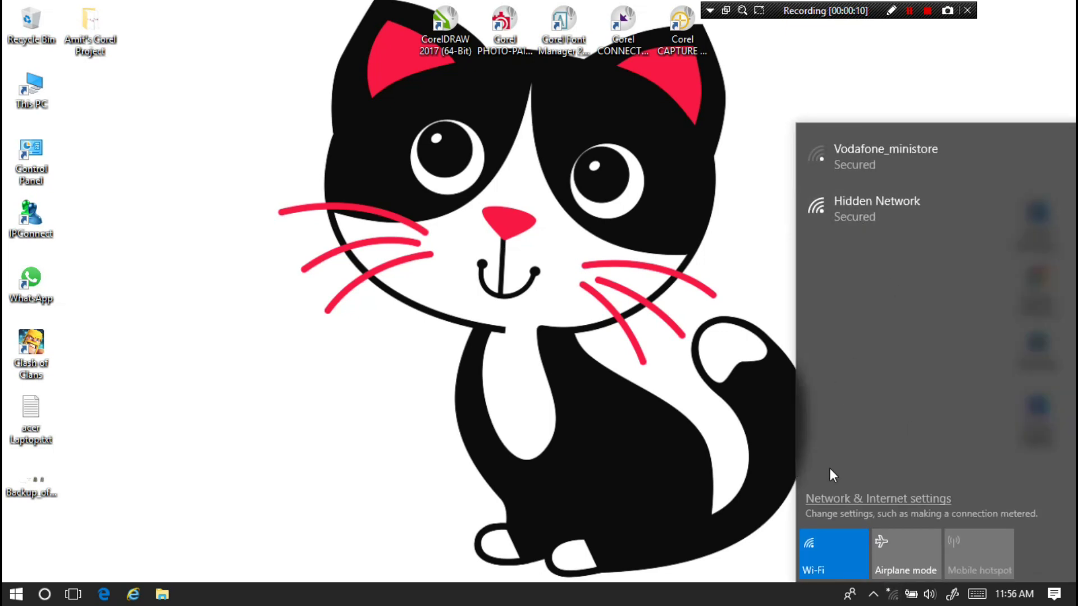
click(891, 207)
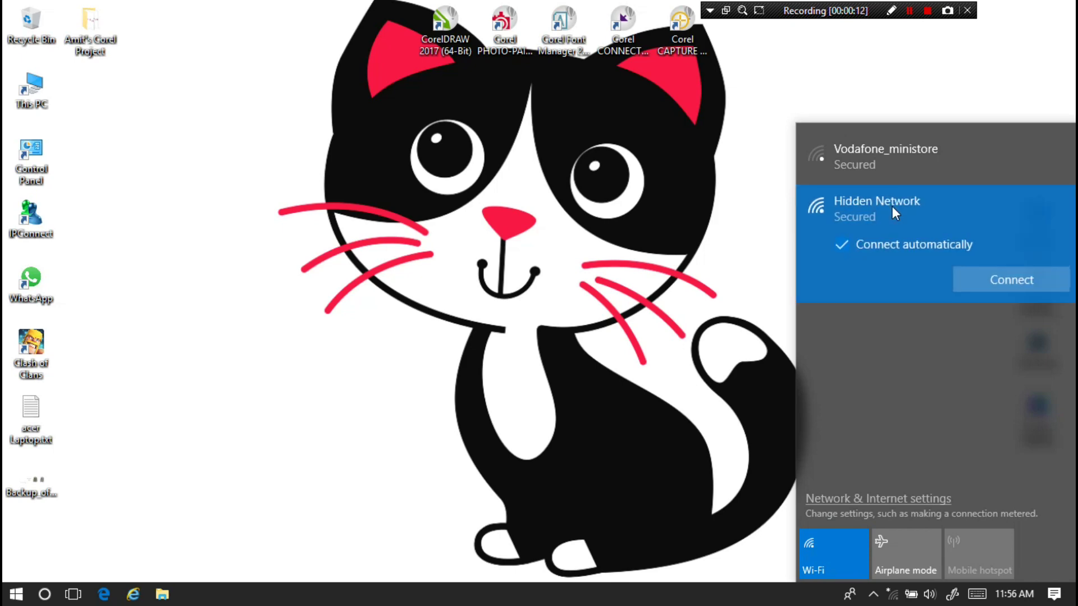
click(965, 278)
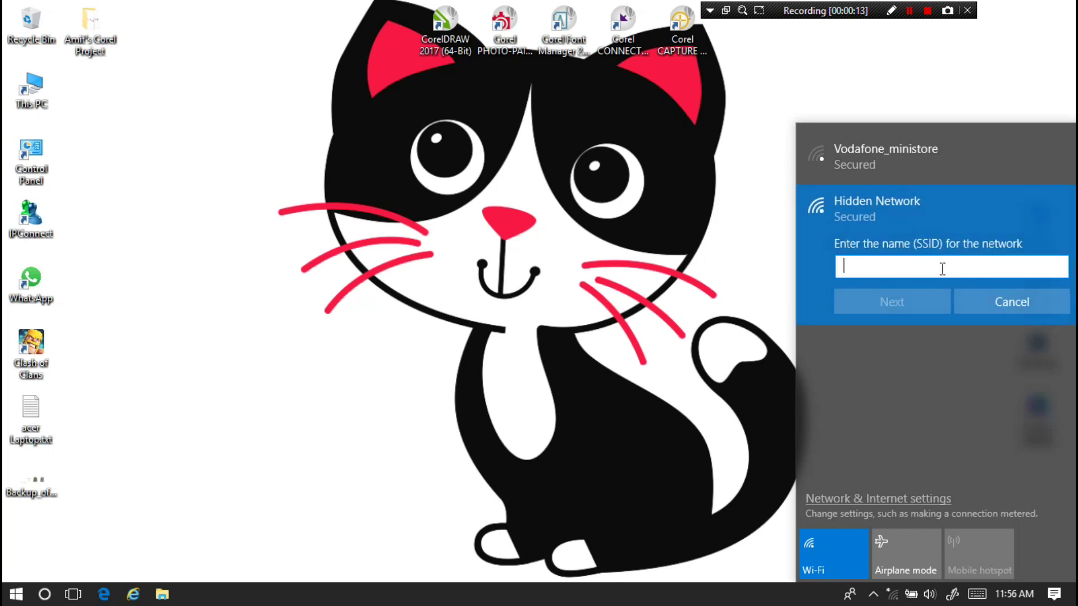
text(D--Link)
click(925, 301)
text(xx)
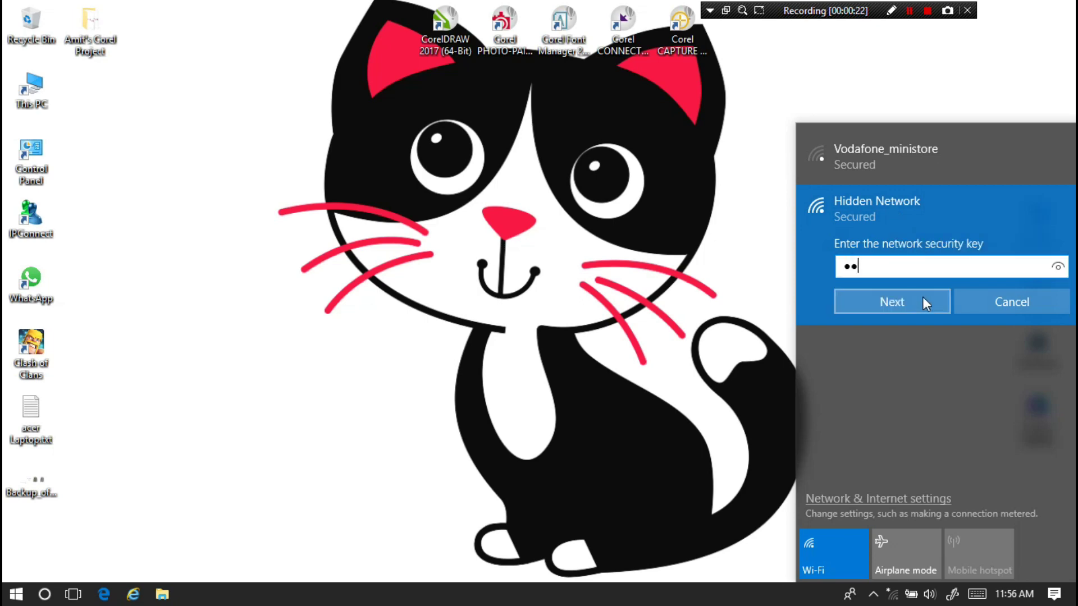
text(xxxxx)
click(925, 302)
click(892, 307)
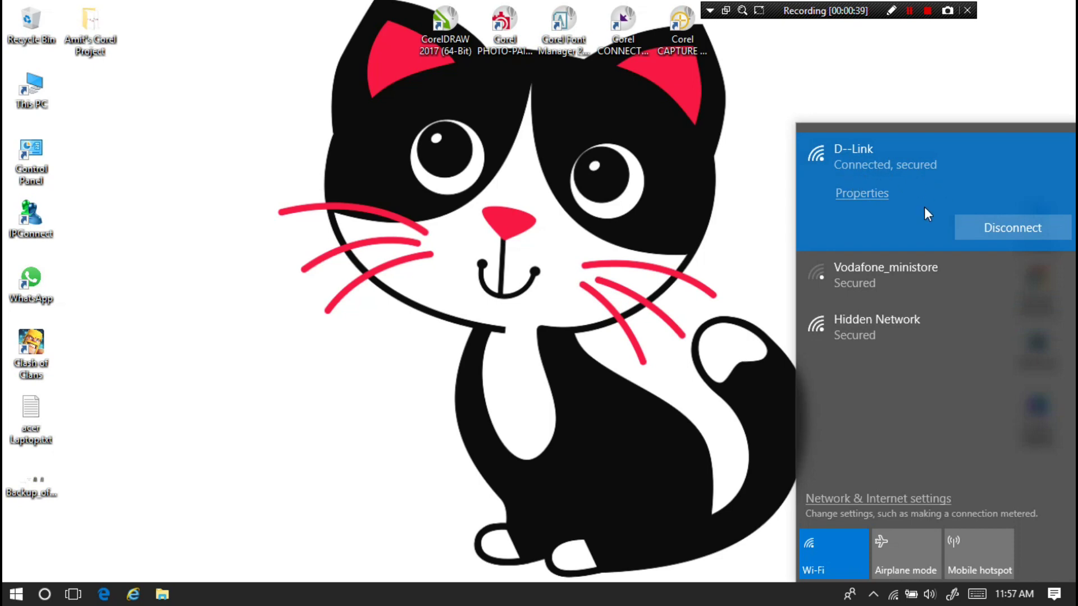
click(892, 594)
Confirm D--Link is connected to the Internet in Network & Internet settings.
click(1054, 594)
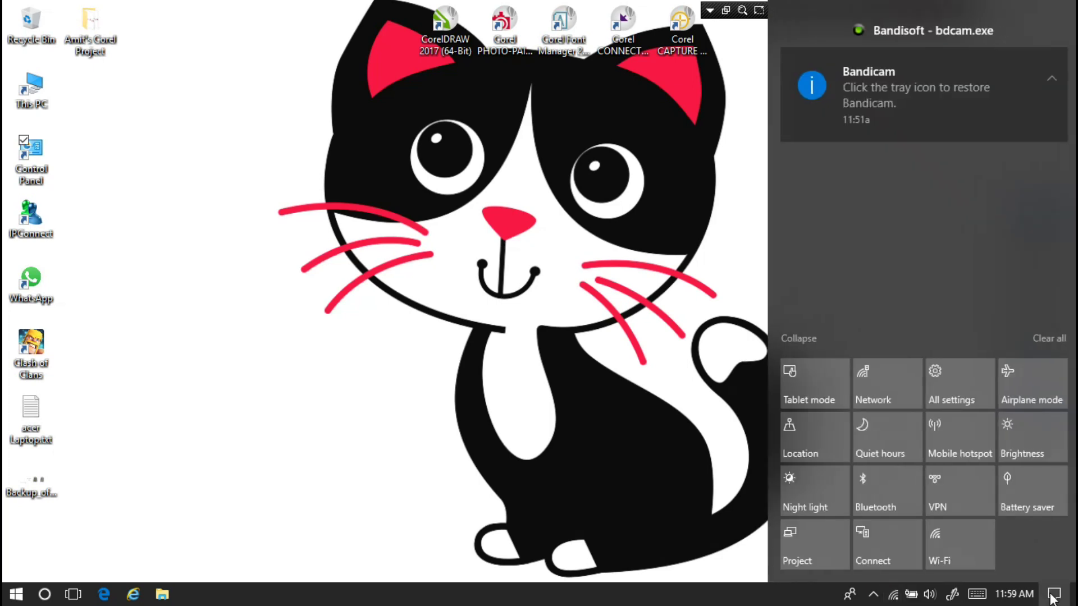
click(954, 375)
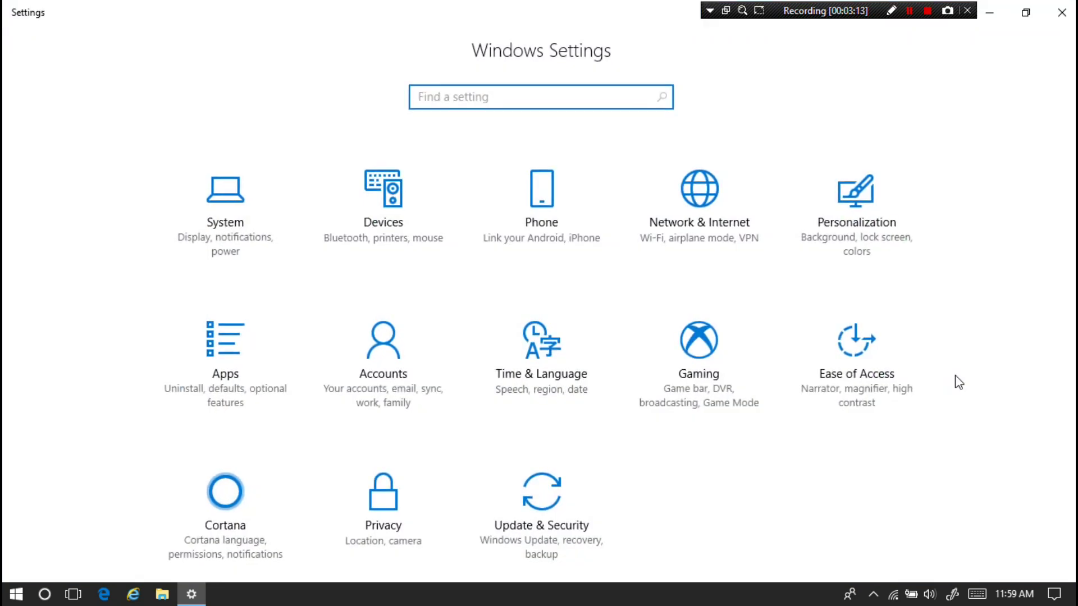
click(722, 229)
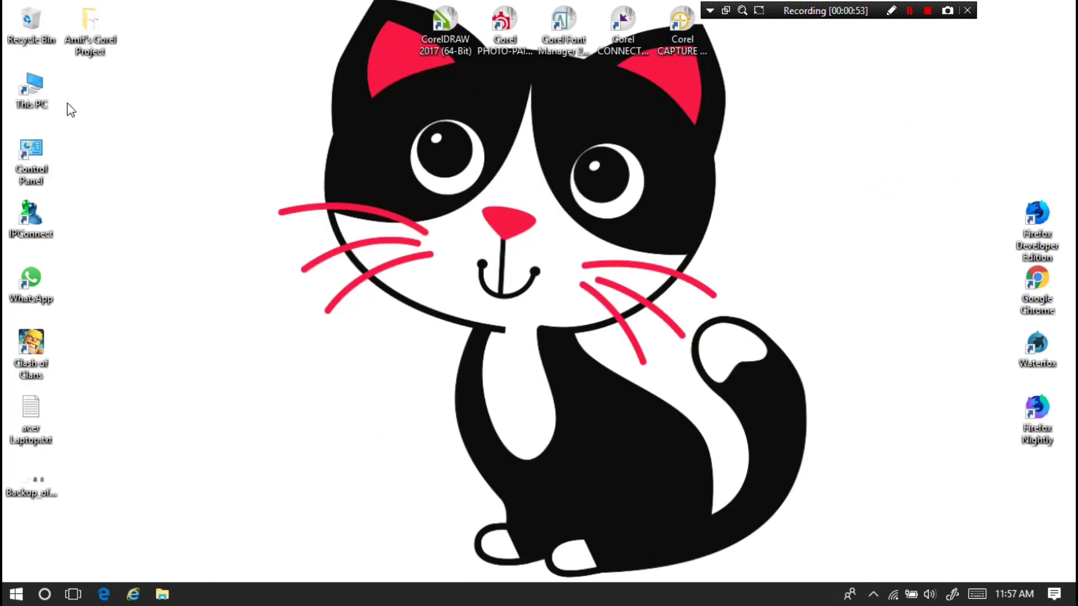
click(47, 141)
Reach Network Connections through Control Panel's Network and Sharing Center.
double_click(47, 140)
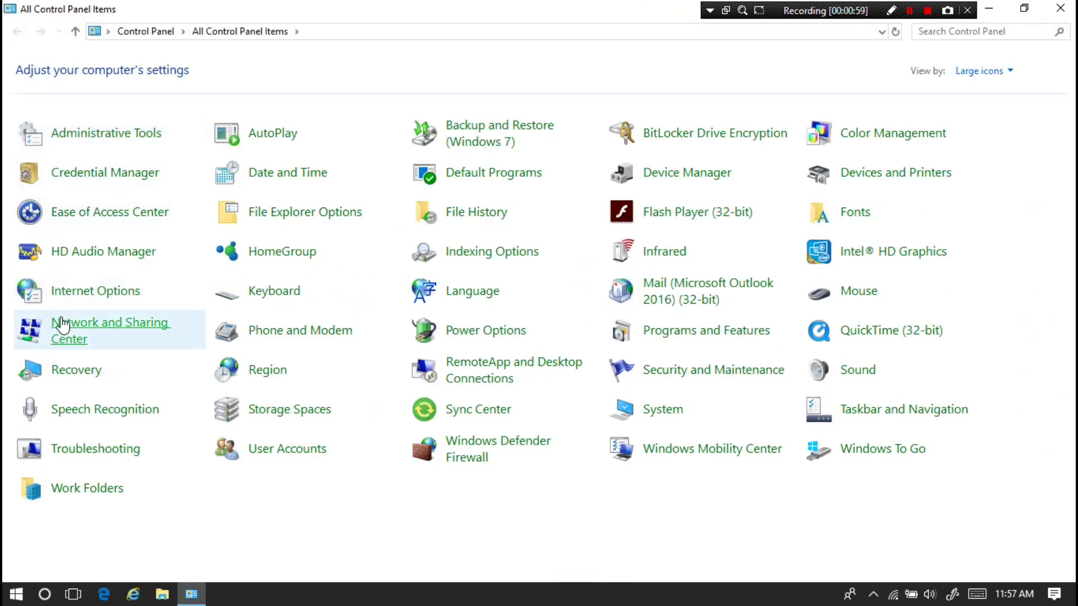
click(62, 324)
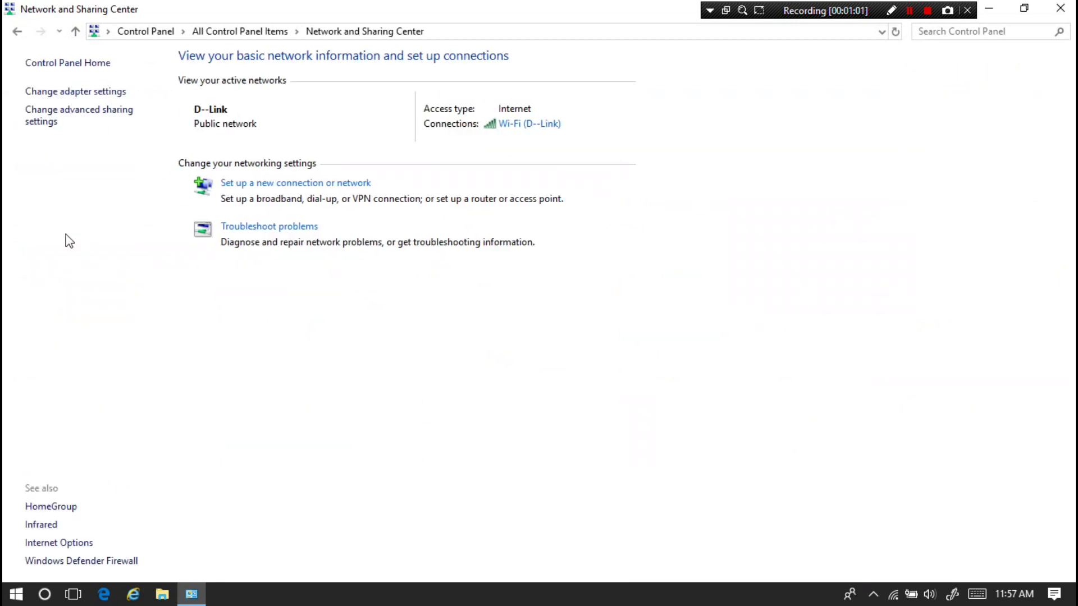
click(64, 95)
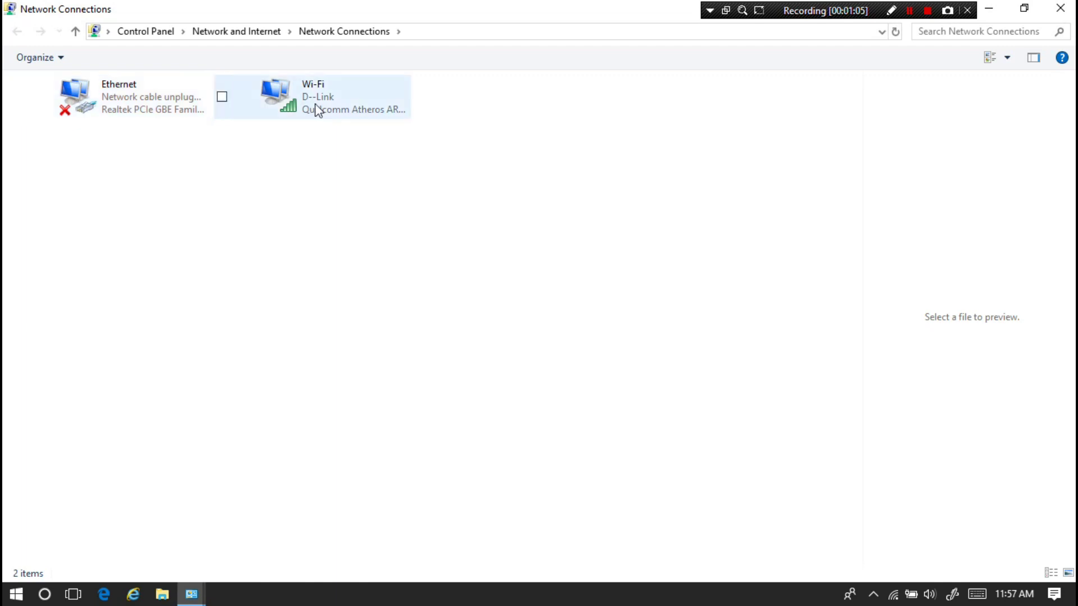
Disable the Wi-Fi adapter, then re-enable it so it reconnects to D--Link.
click(309, 109)
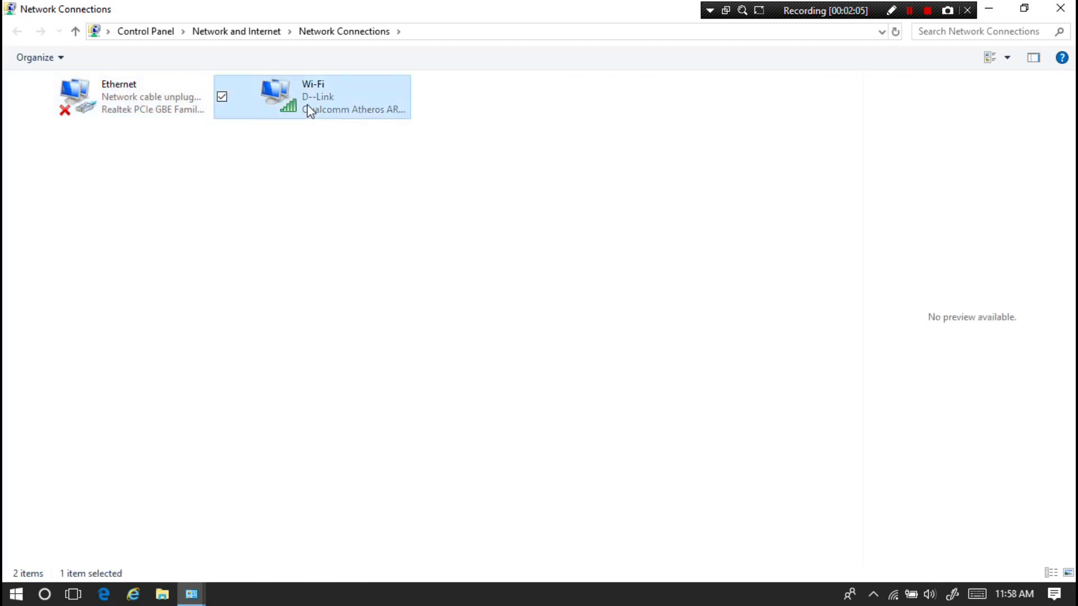
right_click(307, 105)
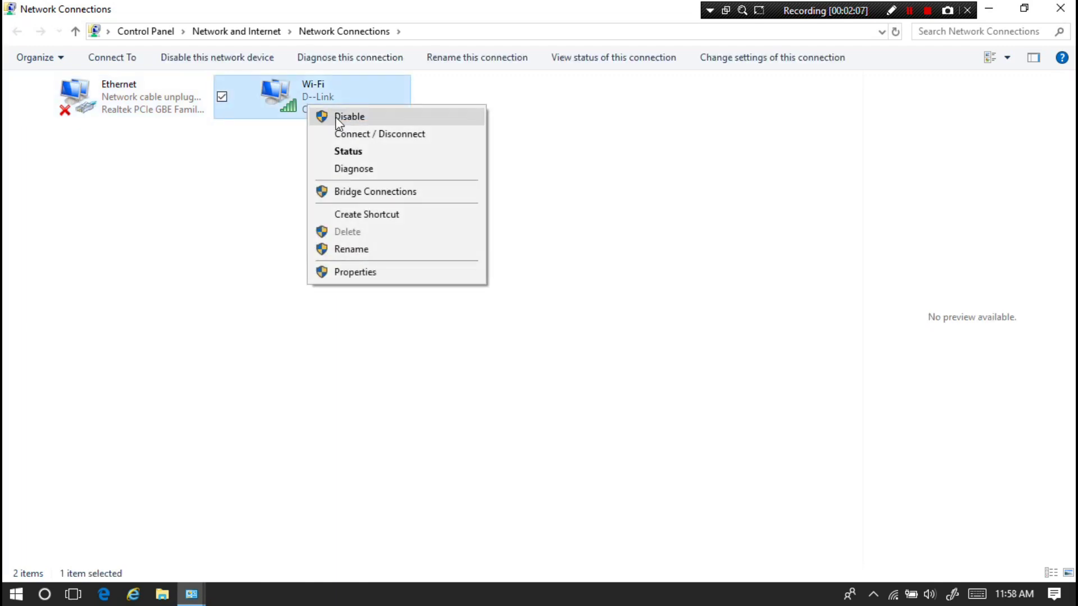
click(337, 116)
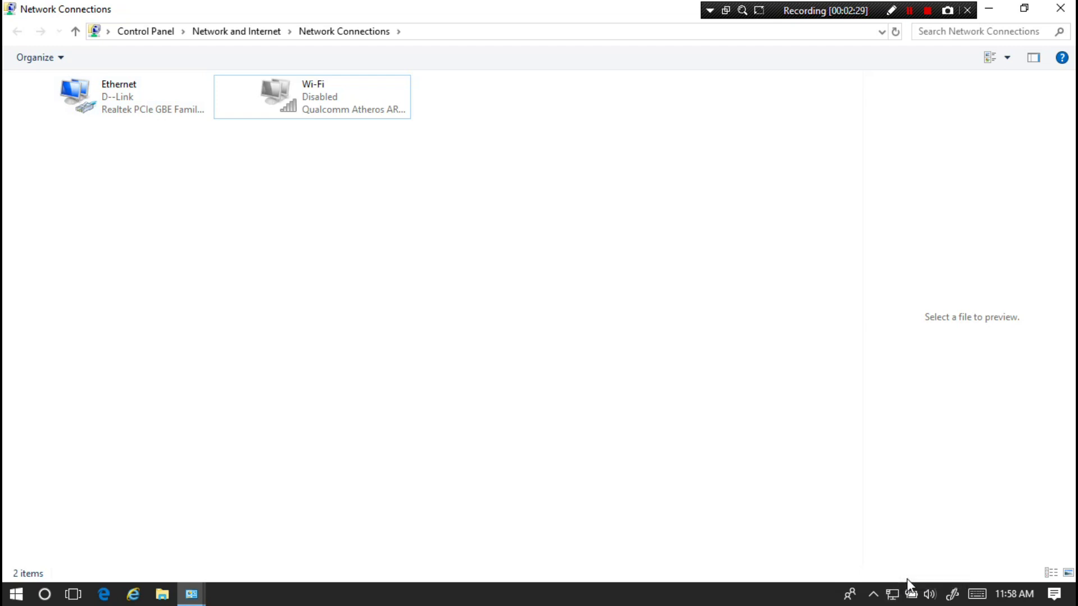
mouse_move(118, 96)
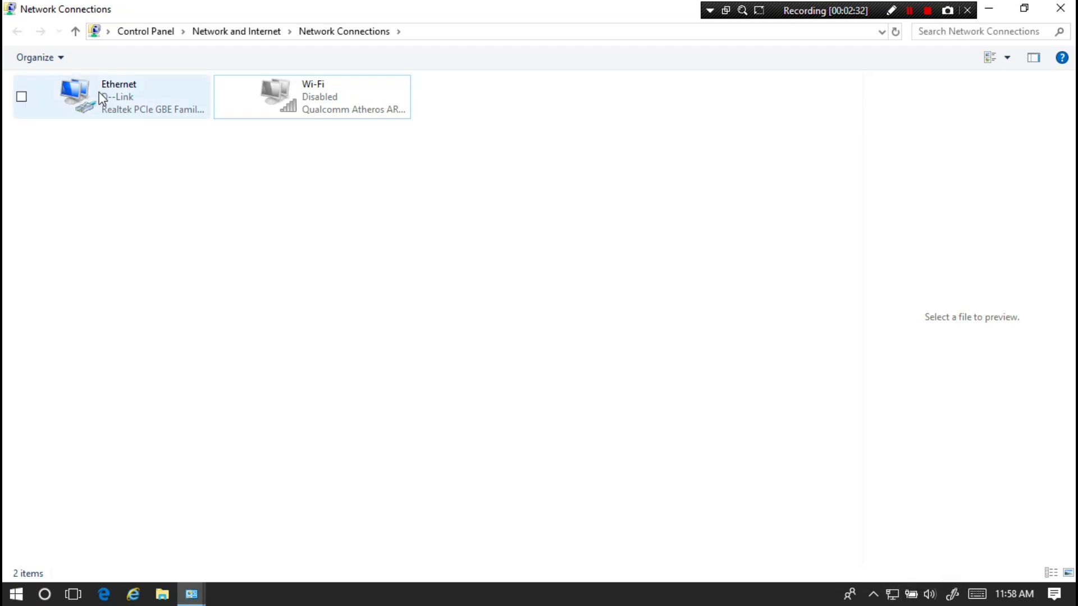
right_click(308, 96)
click(342, 108)
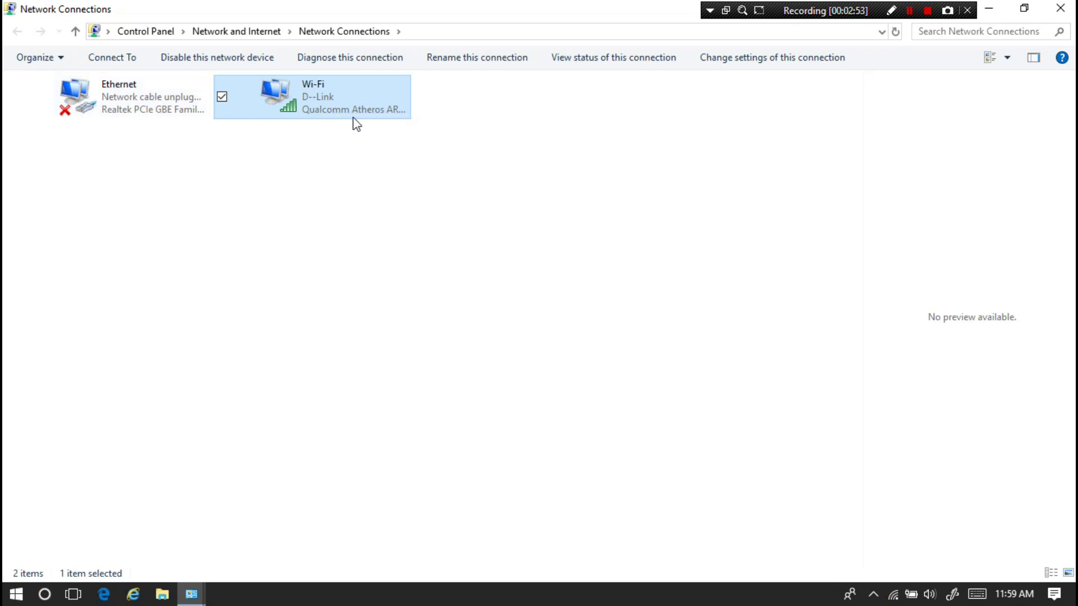
Verify the Qualcomm Atheros AR956x adapter under Device Manager's Network adapters, then close it.
click(1060, 9)
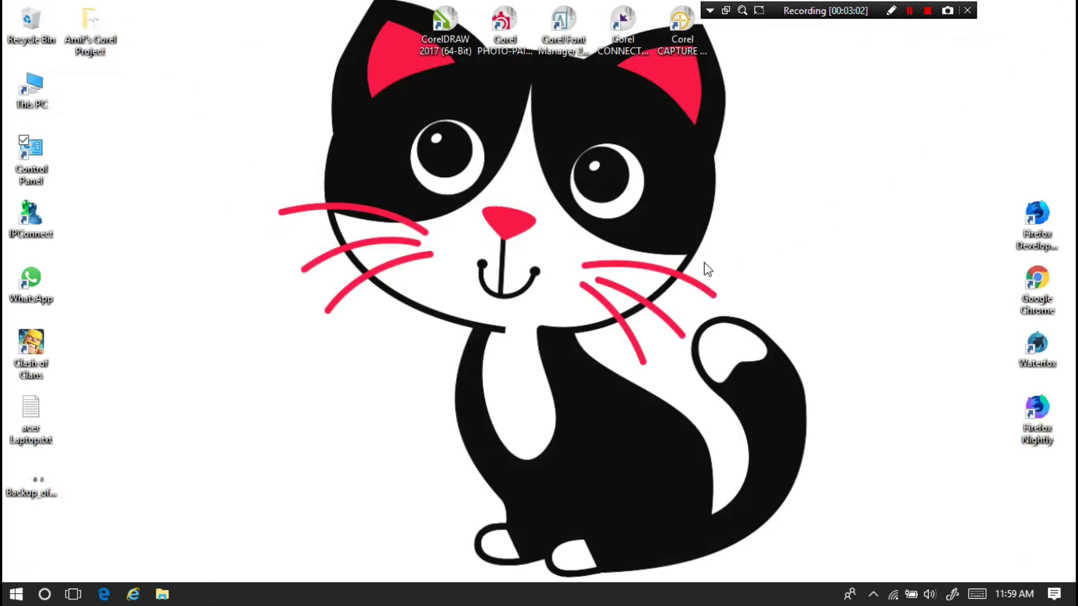
double_click(51, 155)
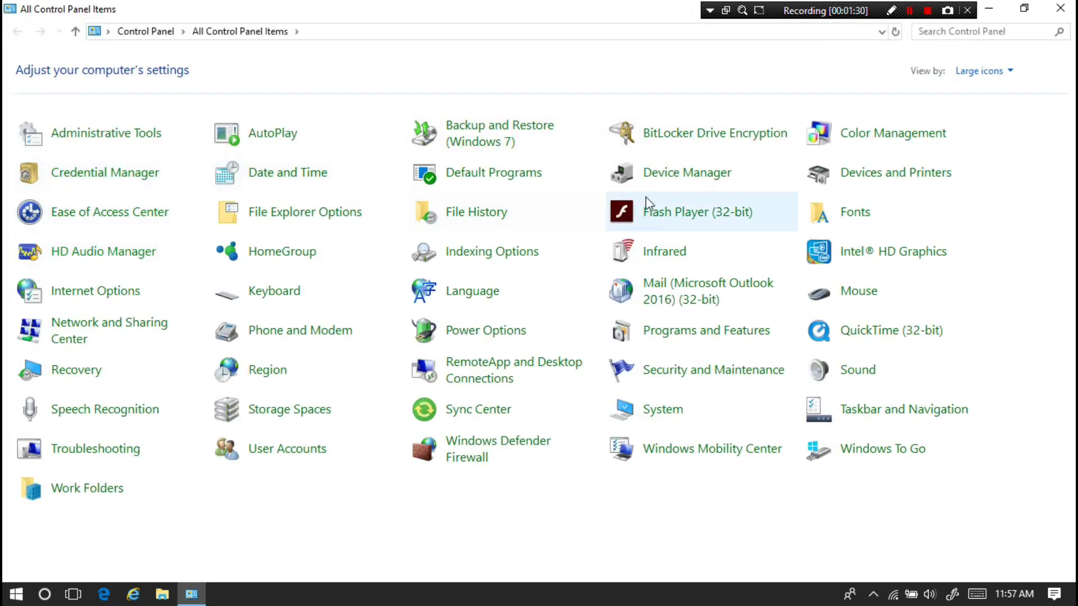
click(668, 171)
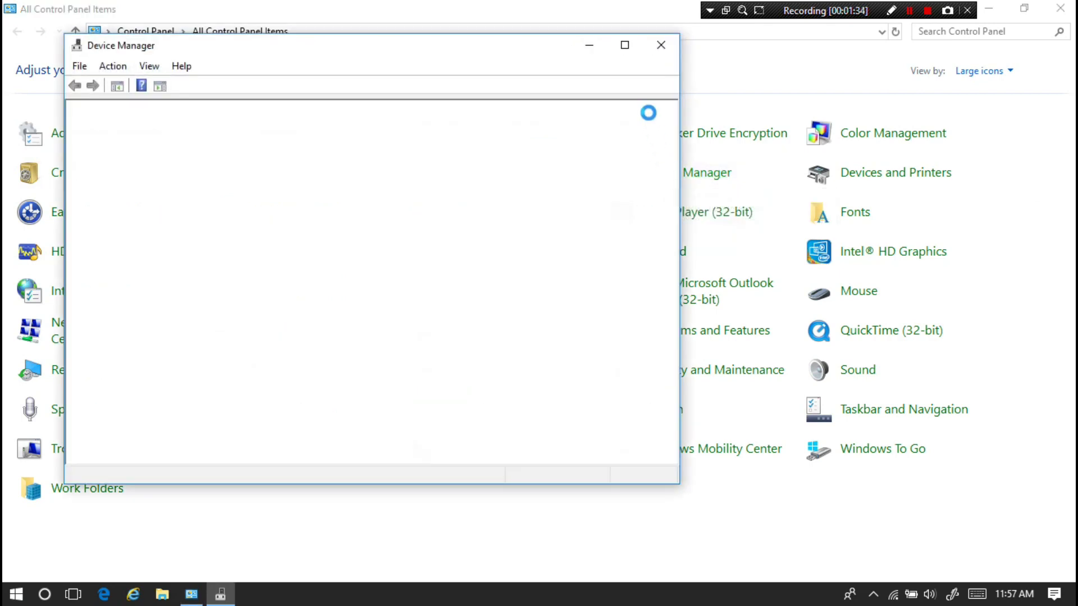
click(623, 44)
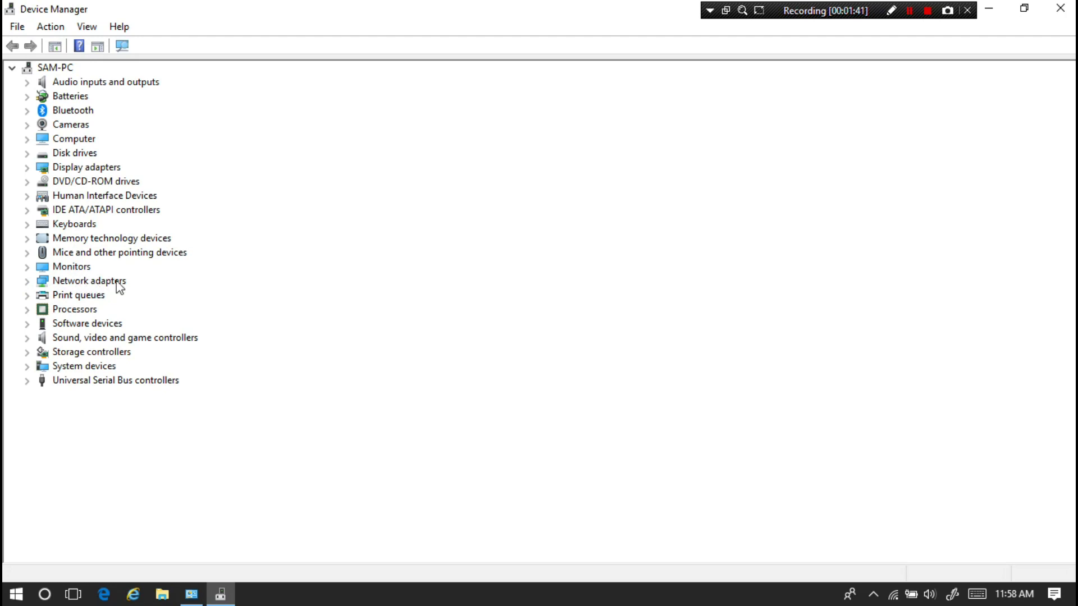
click(26, 283)
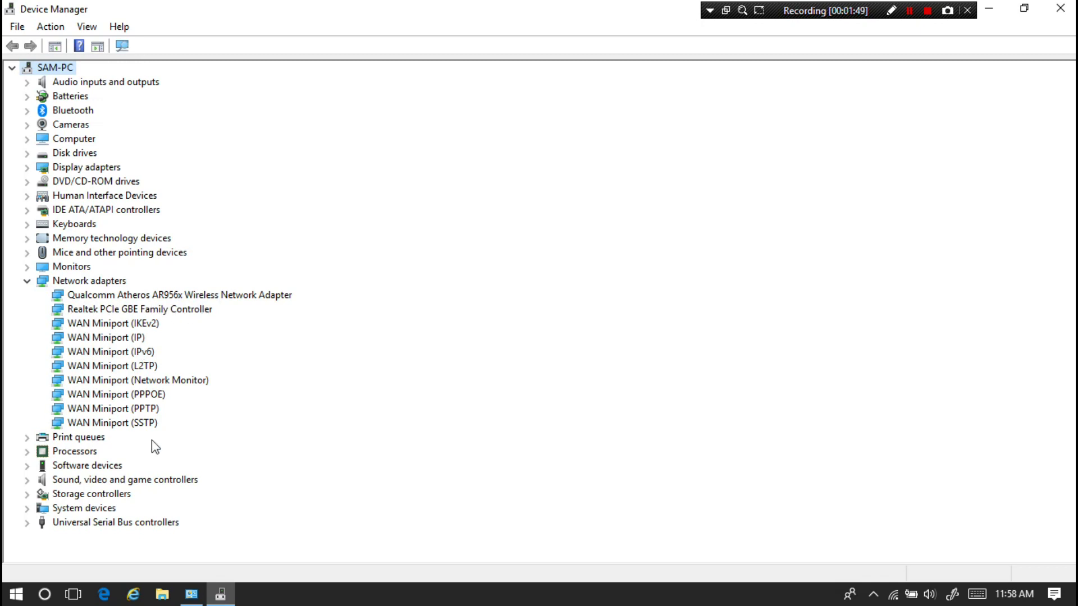
click(27, 281)
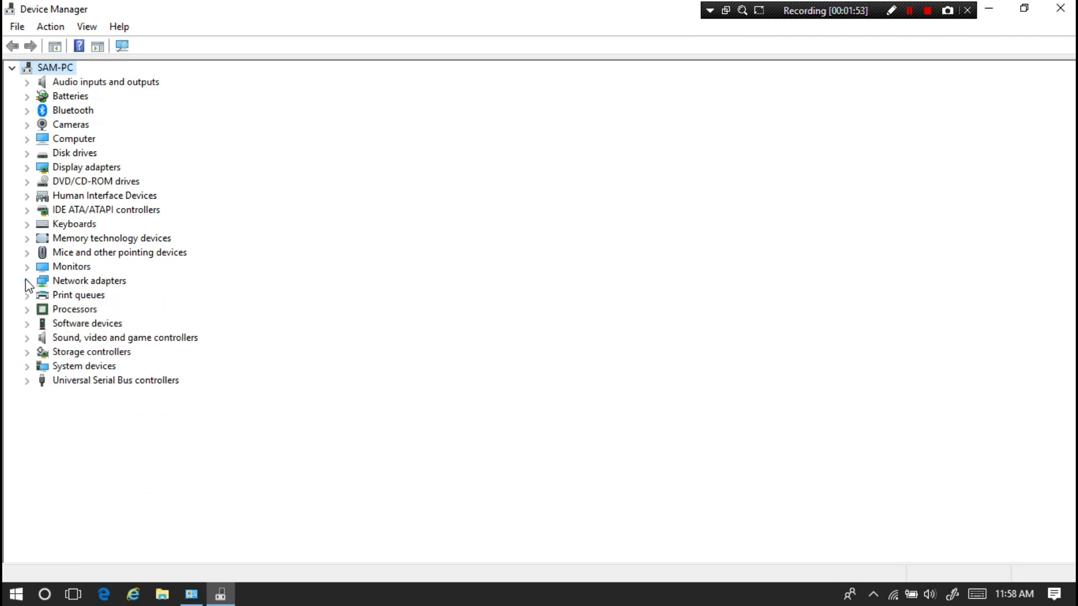
click(1064, 8)
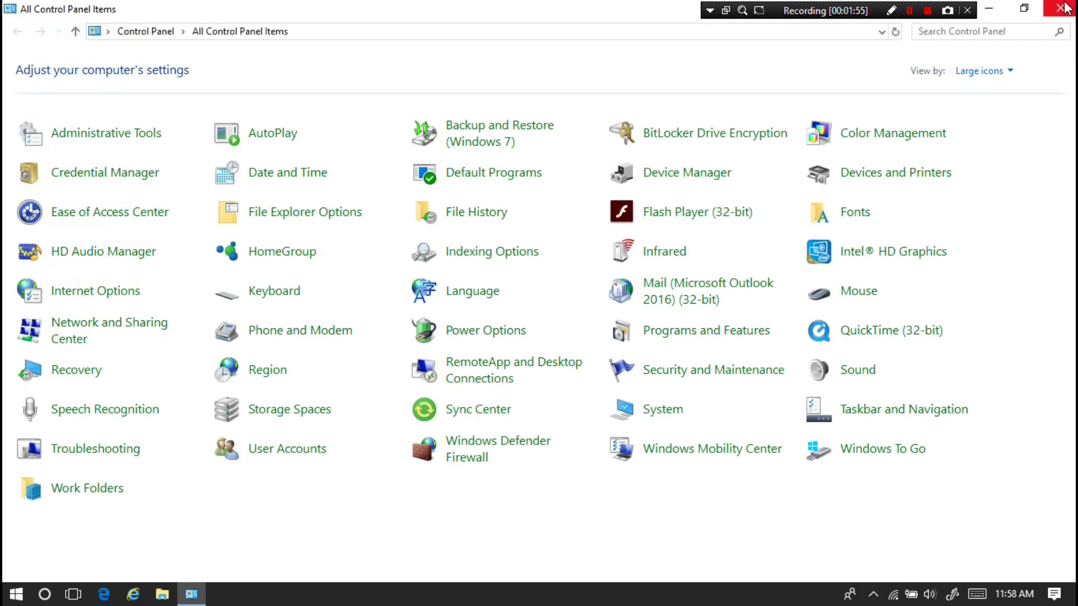
Close Control Panel and open File Explorer to see the ResourceCD disc.
click(1065, 7)
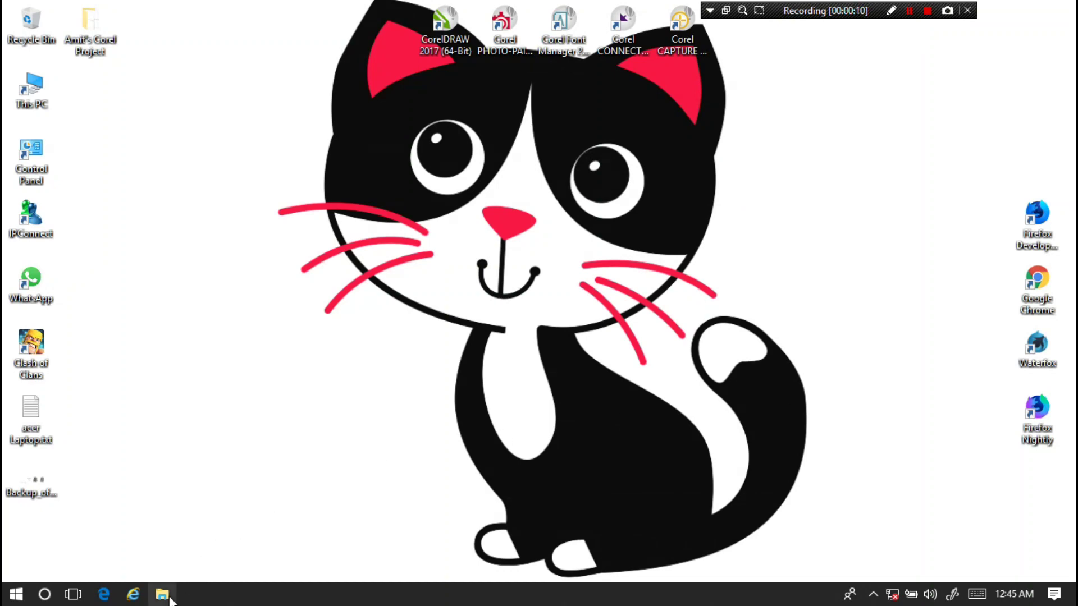
click(170, 596)
Open the ResourceCD disc in DVD RW Drive (I:) from This PC.
click(71, 332)
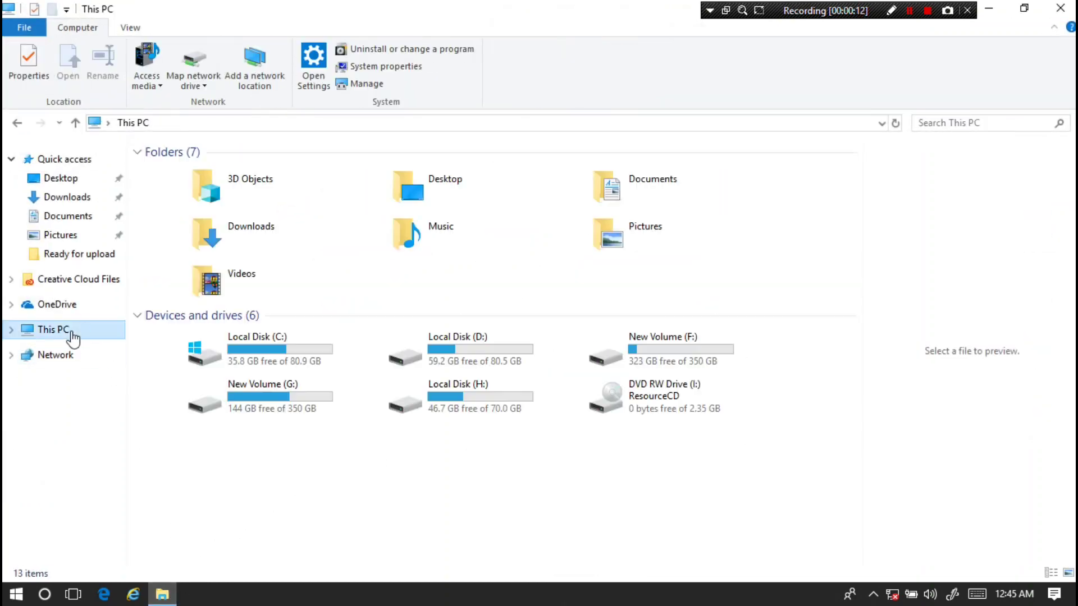
click(693, 404)
right_click(692, 401)
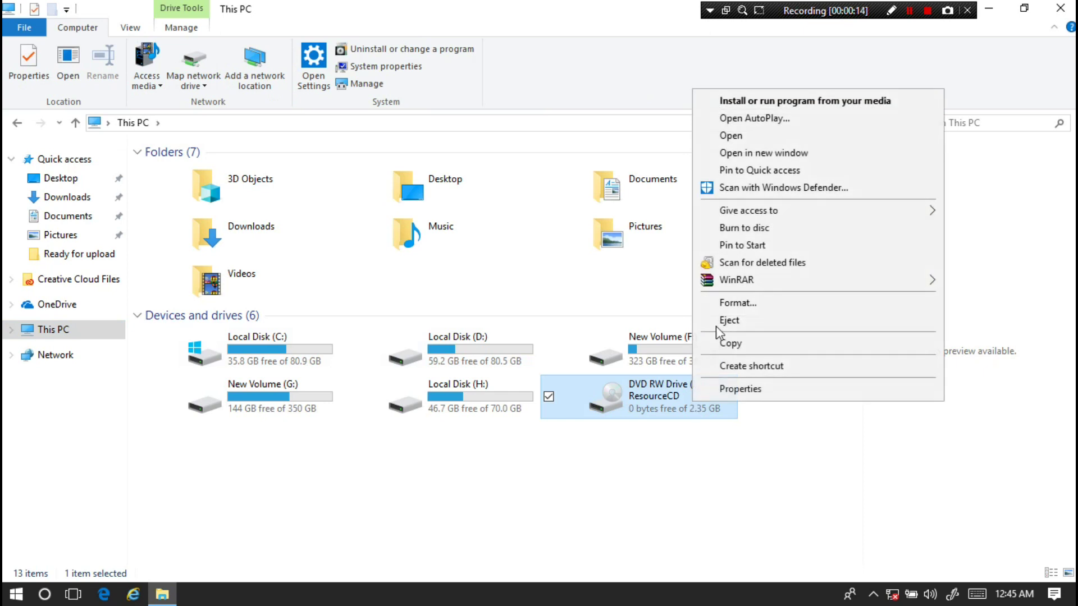
click(730, 136)
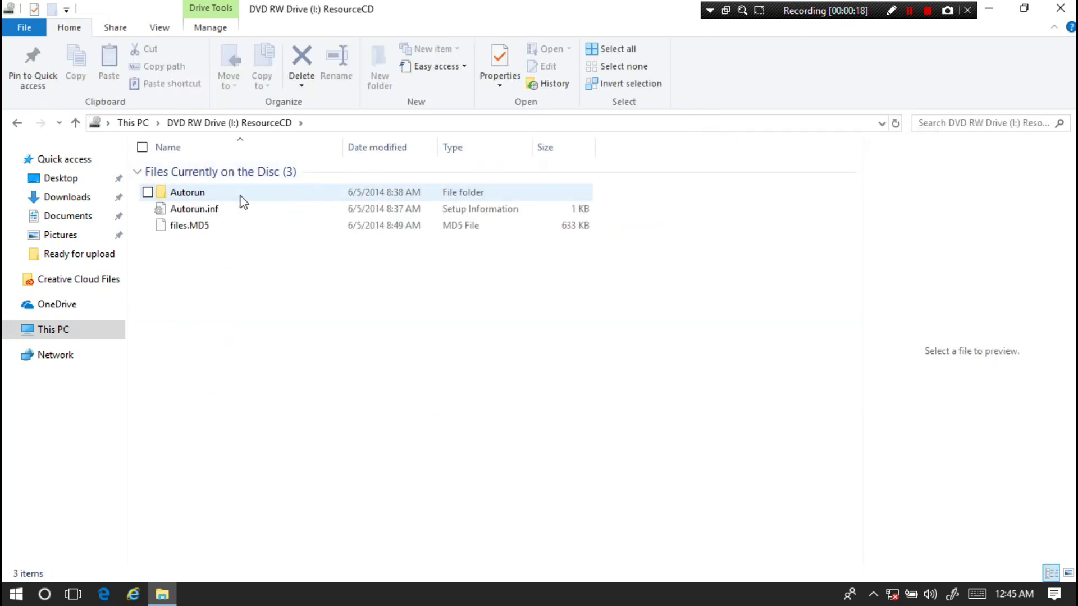
Browse to Autorun\DRV\HAI wireless Atheros WB335\MOD01D00J700410045 to reach its setup files.
click(243, 200)
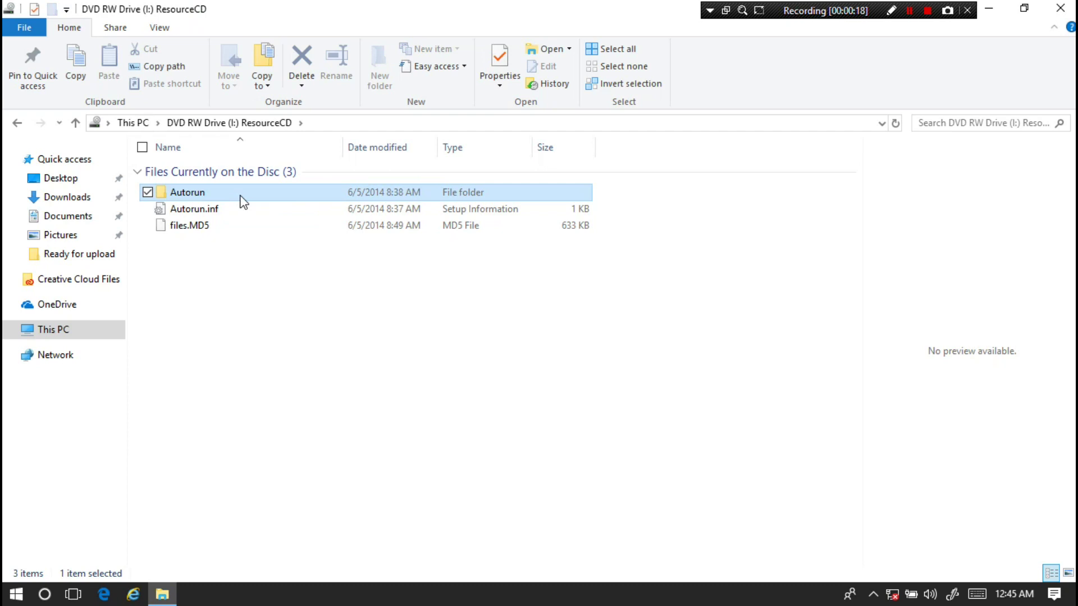
double_click(243, 200)
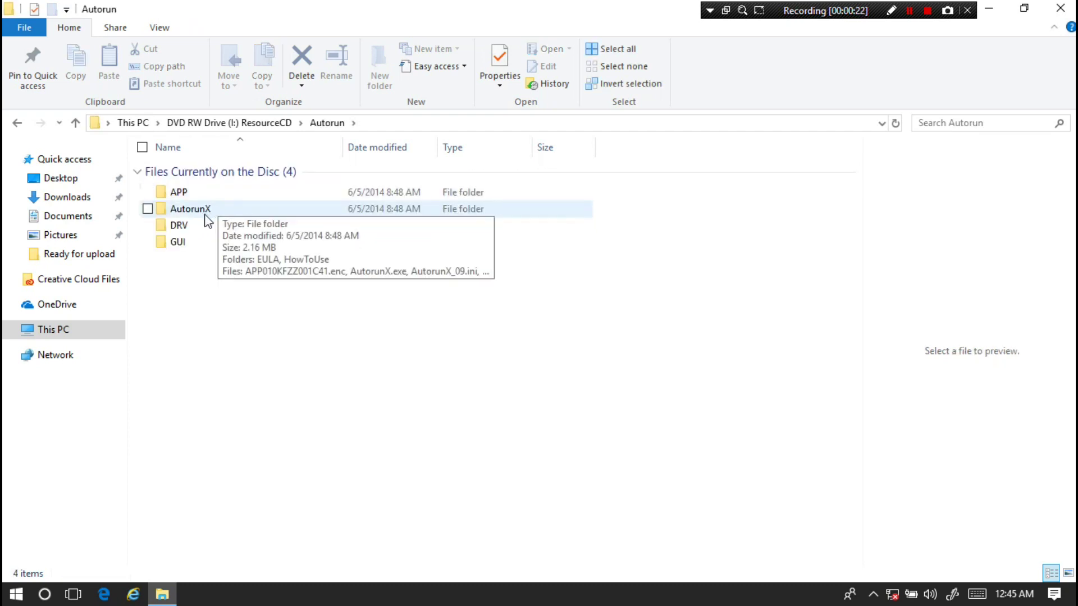
click(272, 225)
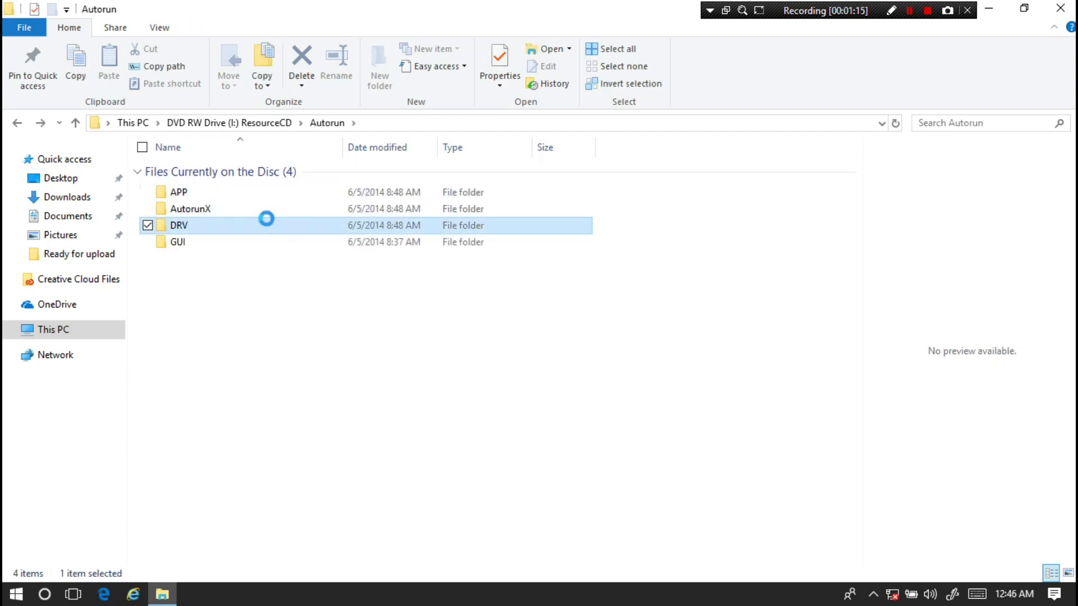
double_click(268, 224)
double_click(265, 211)
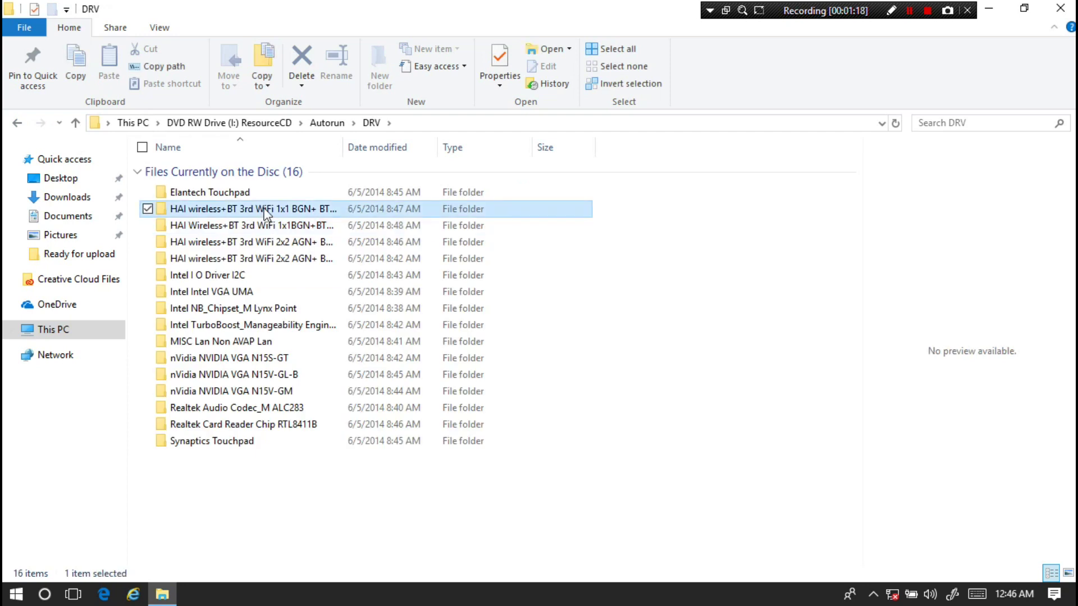
double_click(260, 195)
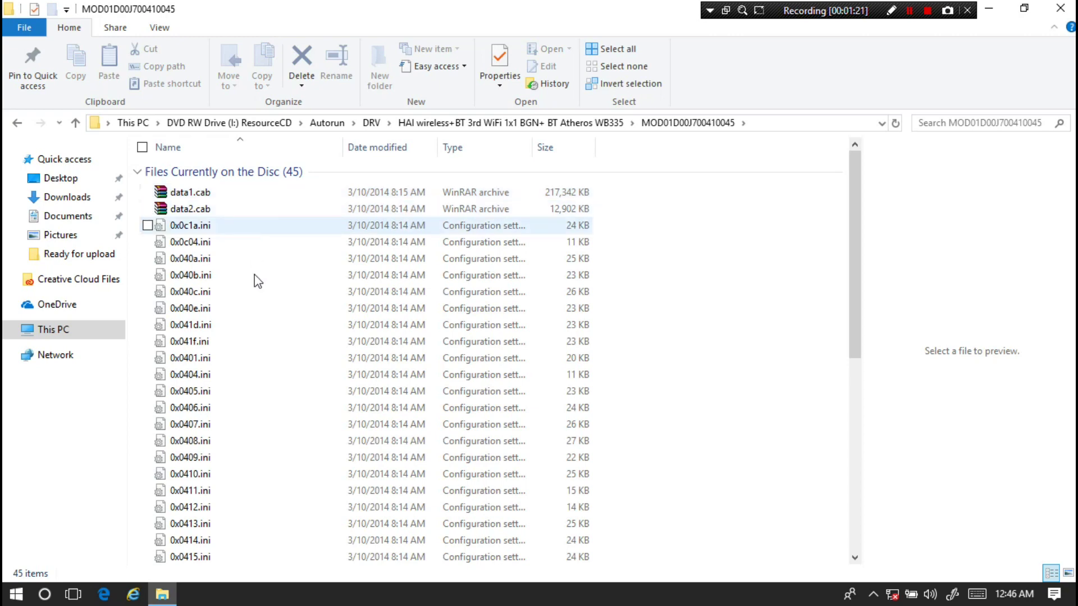
scroll(255, 302, down, 8)
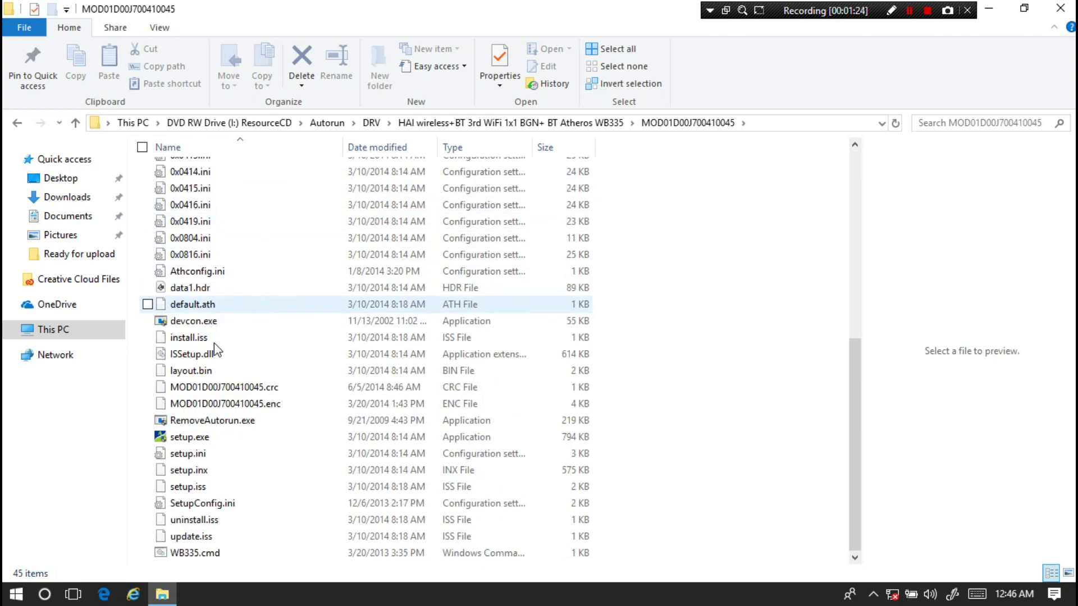
Run setup.exe and choose Repair to reinstall the Qualcomm Atheros WLAN and Bluetooth drivers.
click(184, 444)
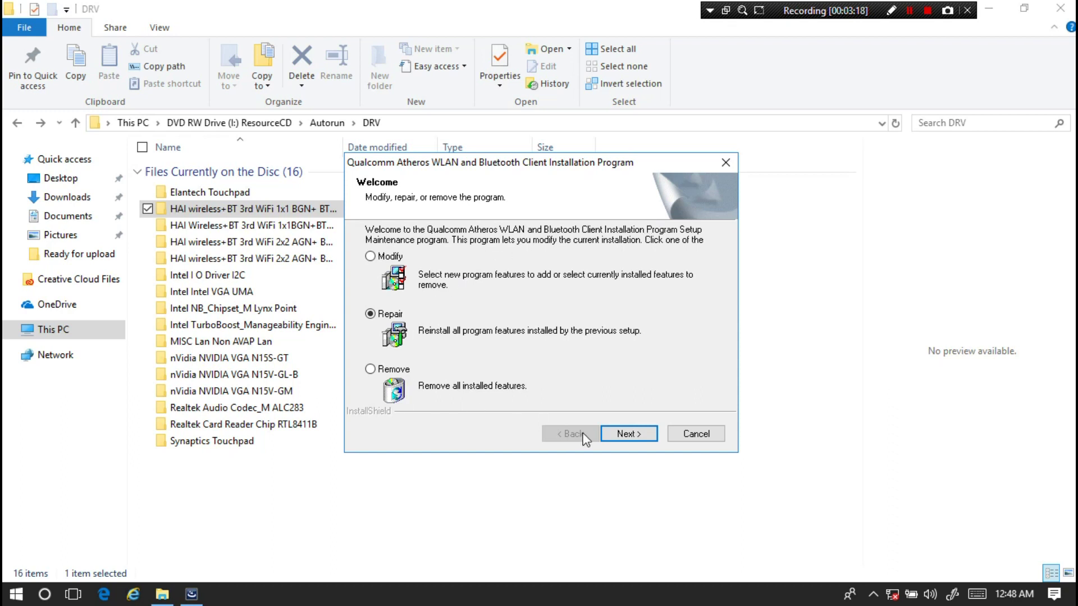
click(628, 436)
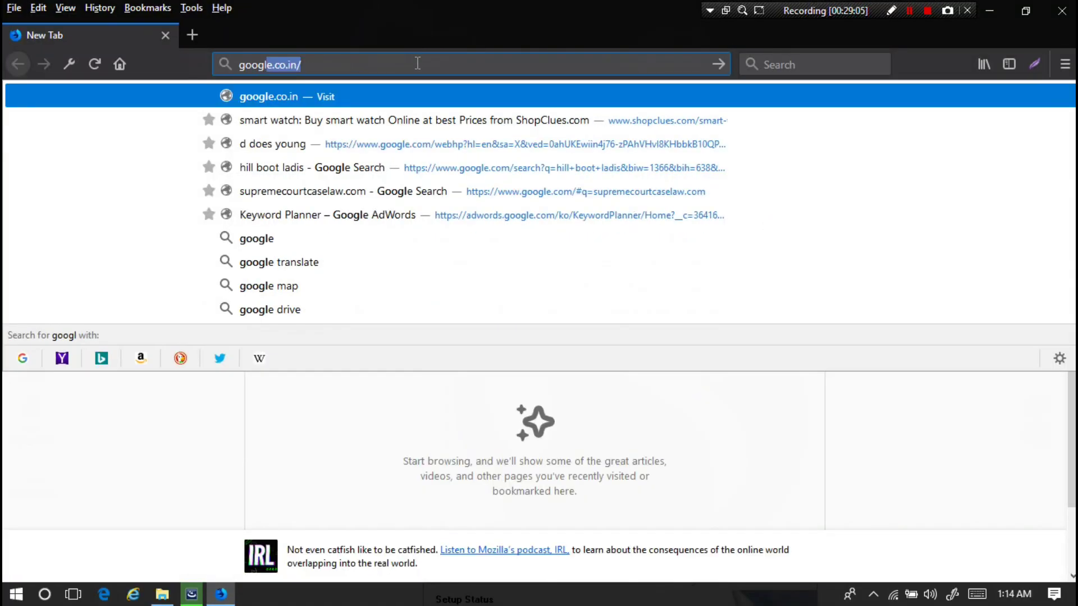
Search Google for 'acer' and open the Acer India website.
text(e.com)
key(Return)
text(acer)
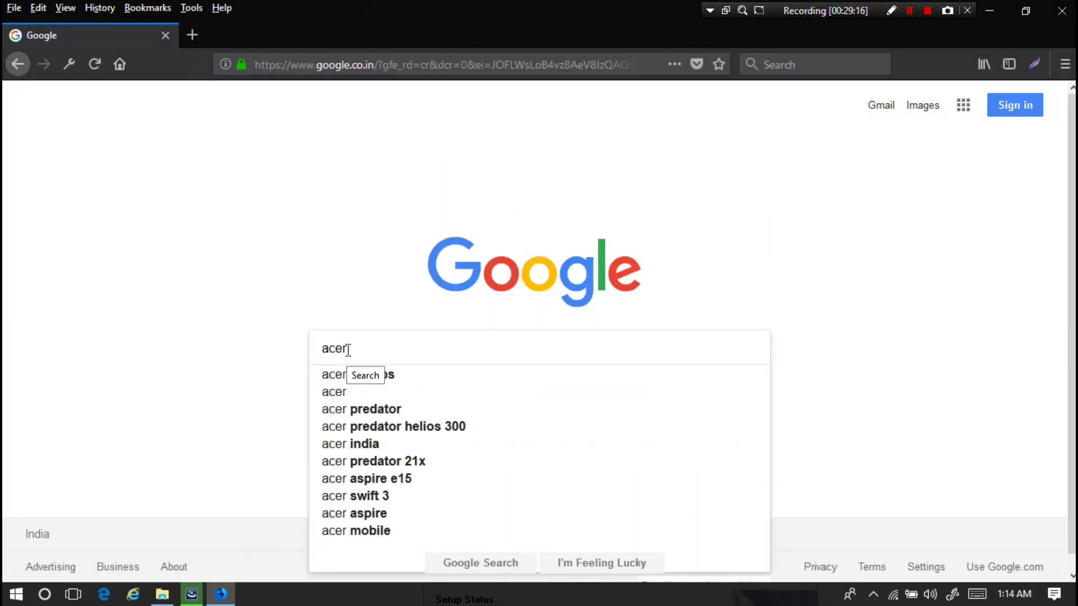
key(Return)
click(168, 241)
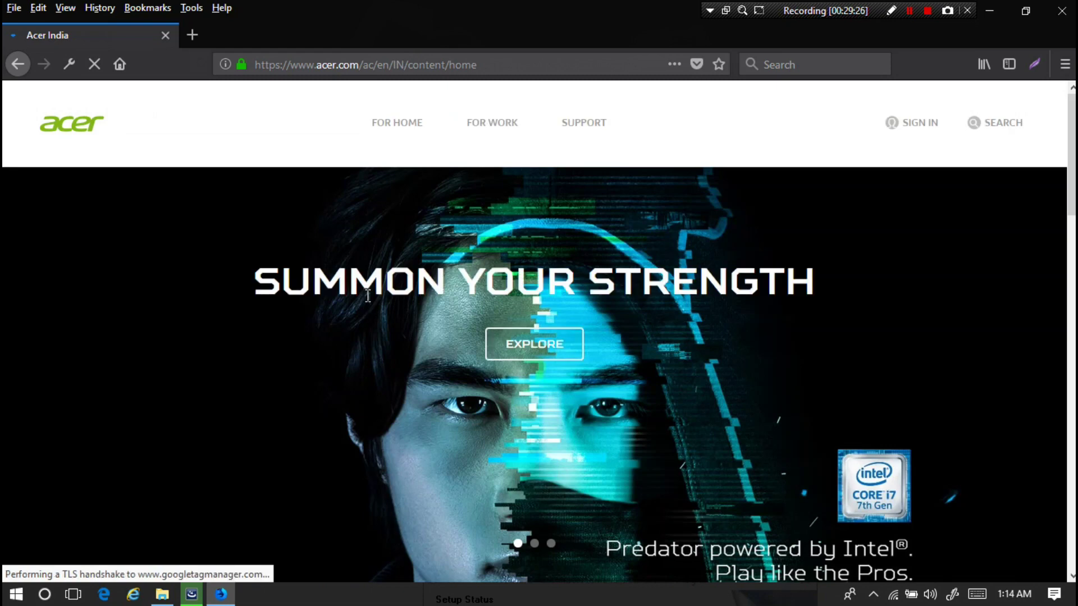
mouse_move(584, 123)
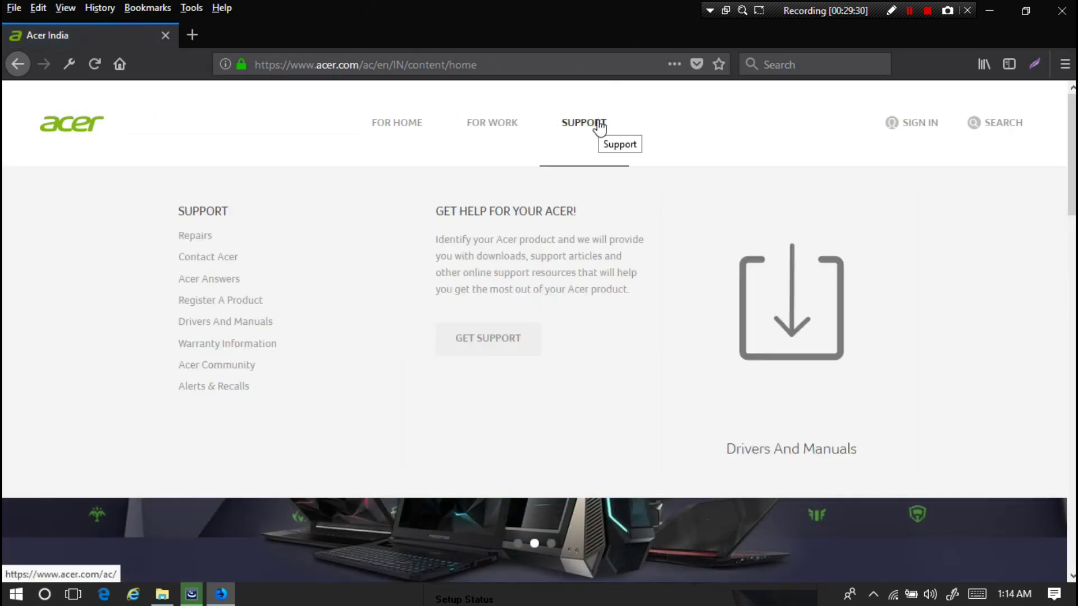
On Drivers and Manuals, set Category to Notebook and Series to Aspire.
click(257, 323)
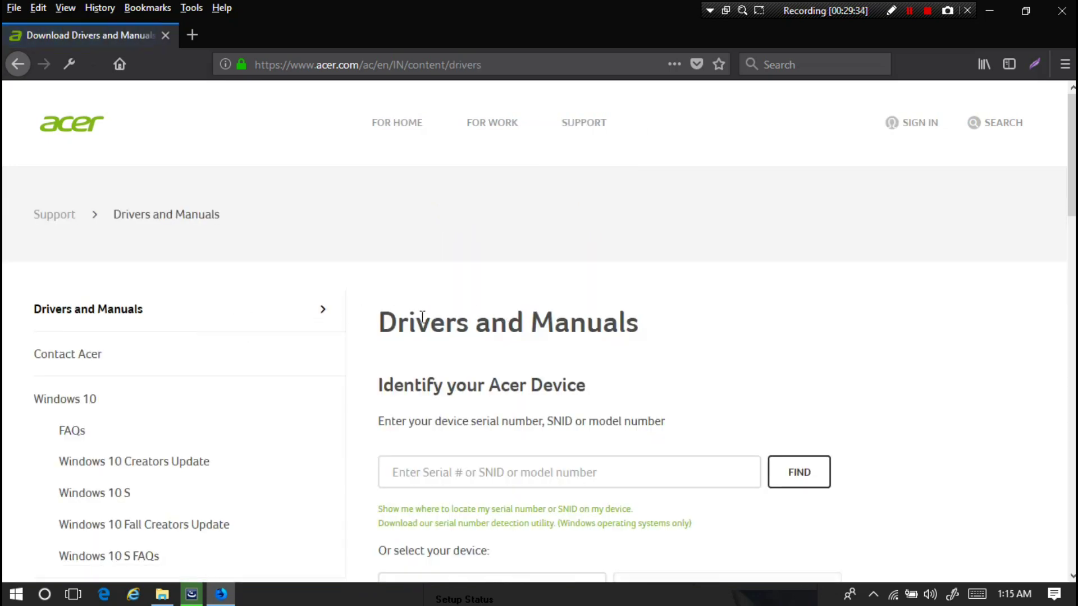
scroll(586, 323, down, 4)
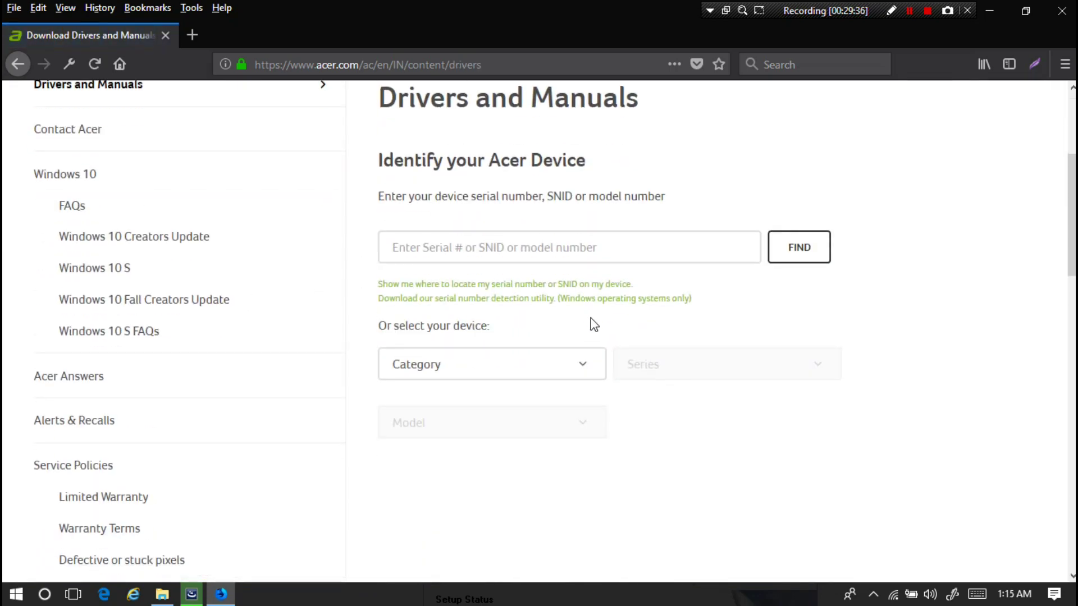
click(510, 365)
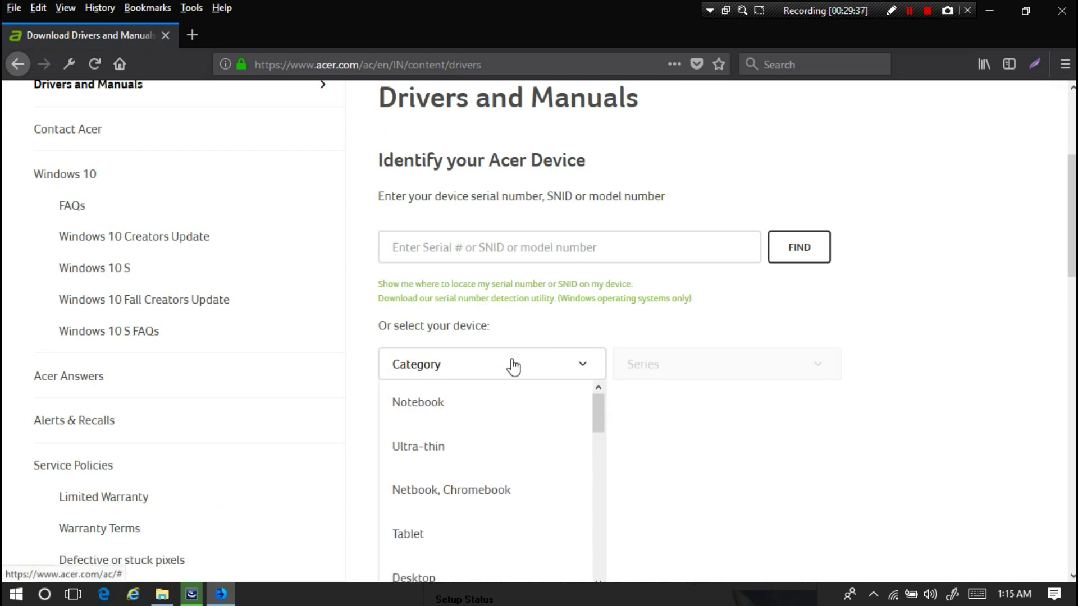
click(431, 407)
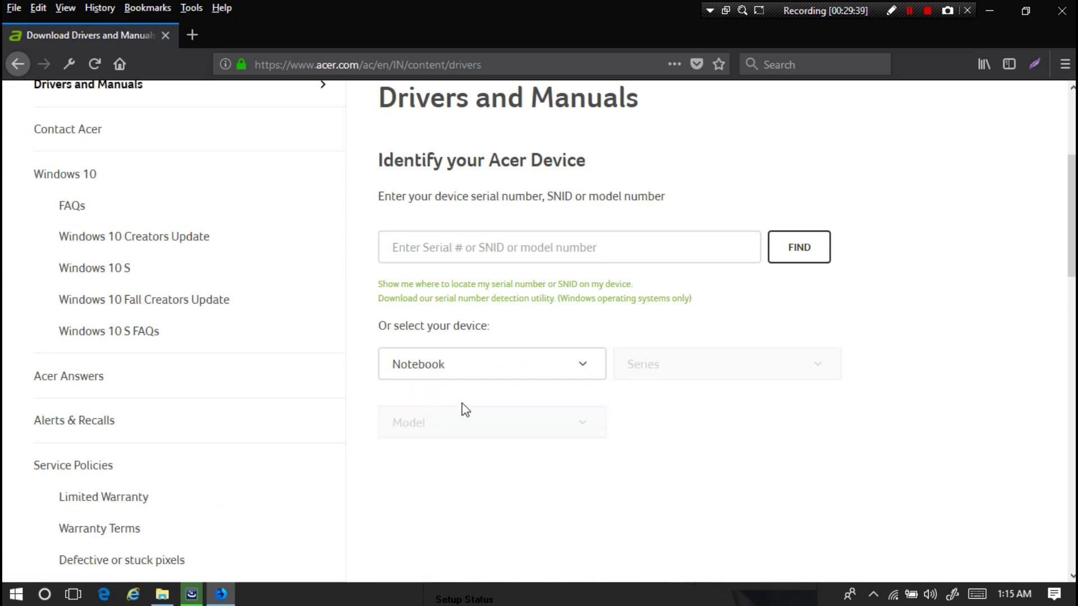
click(702, 373)
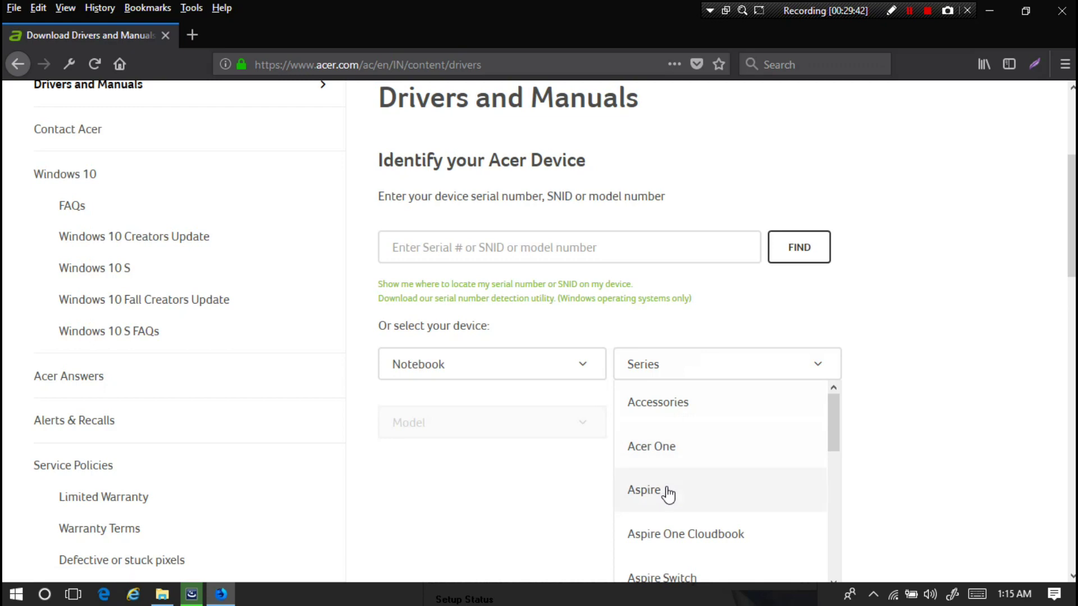
click(668, 493)
Pick Aspire E5-571 from the Aspire model list.
click(437, 436)
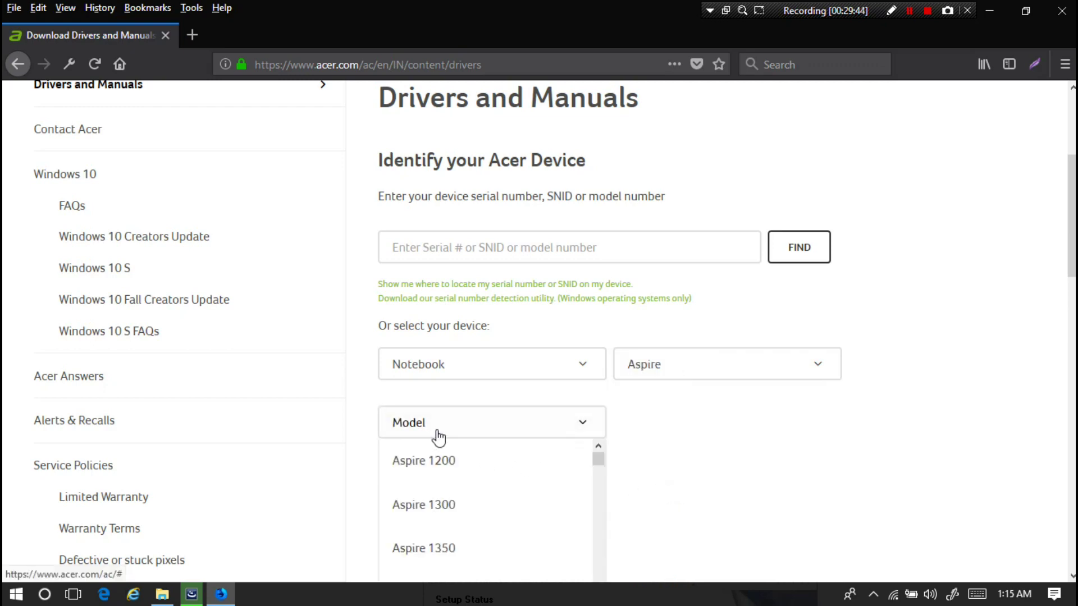
scroll(533, 467, down, 6)
scroll(524, 206, down, 5)
scroll(524, 206, down, 5)
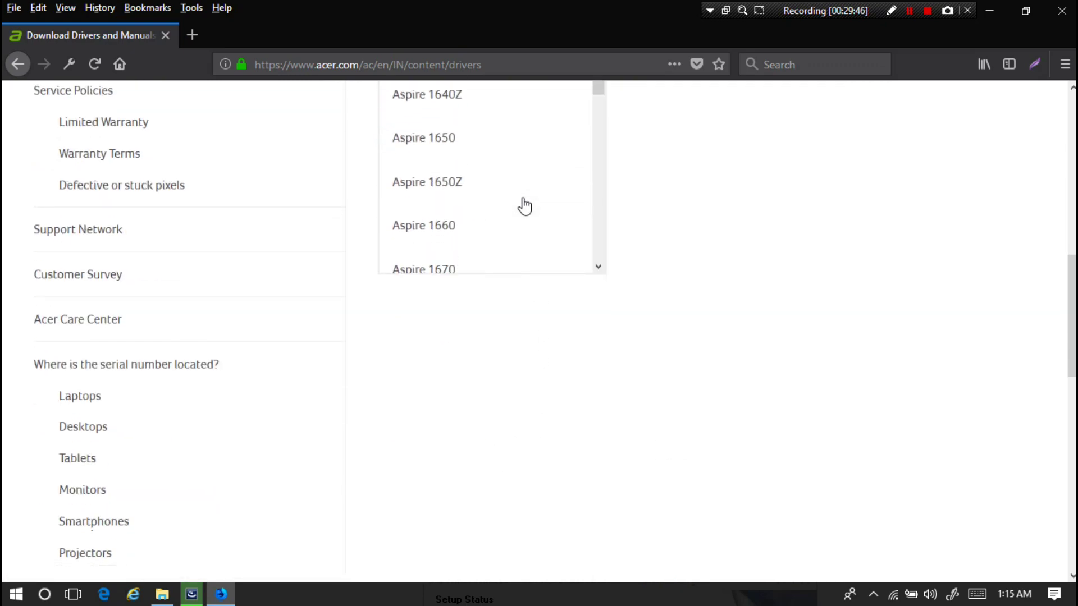
scroll(525, 207, down, 5)
scroll(524, 206, down, 5)
scroll(525, 206, down, 5)
drag(597, 100, 602, 219)
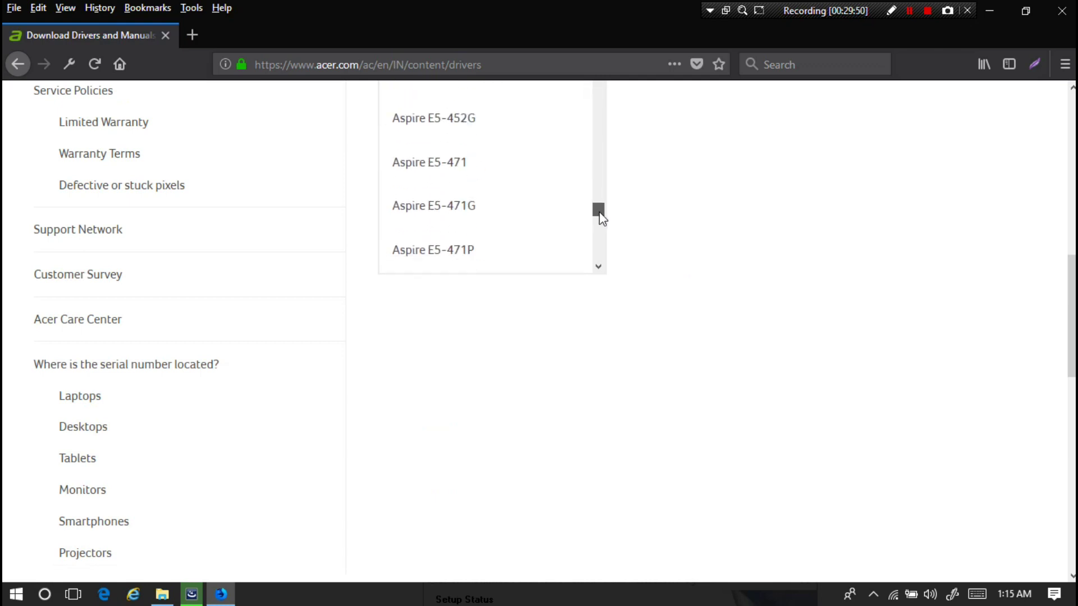
mouse_move(602, 218)
mouse_down()
mouse_move(604, 192)
mouse_move(604, 229)
mouse_up()
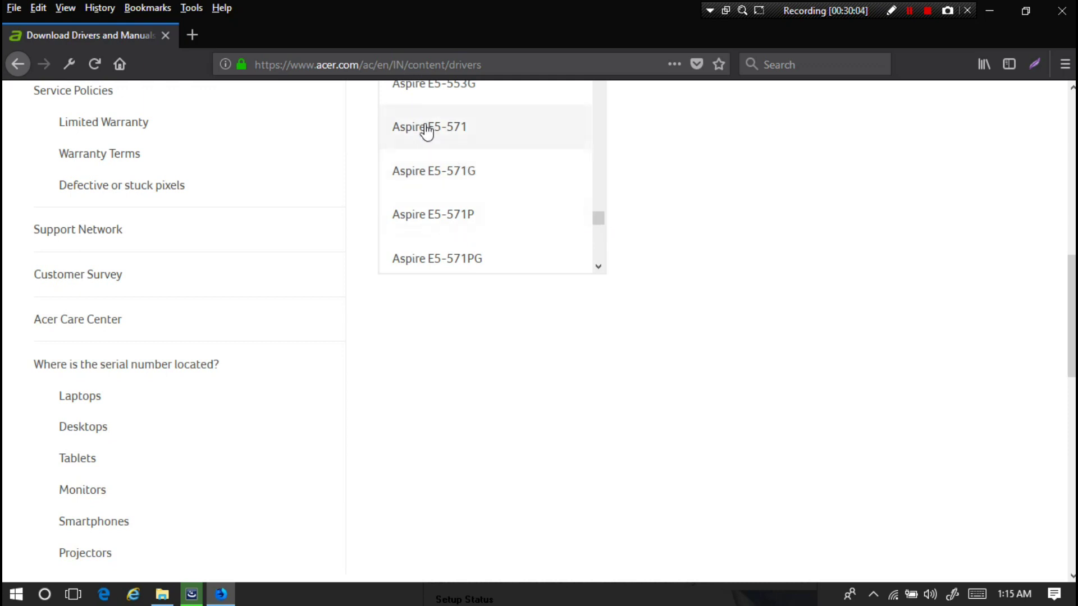
click(444, 132)
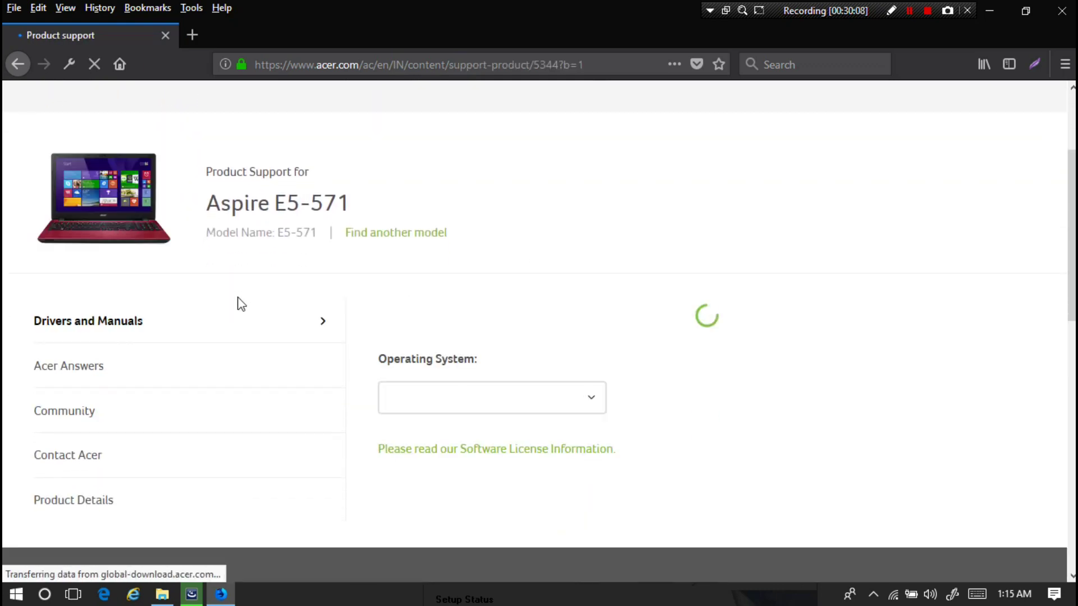
Expand the Aspire E5-571 driver list and find the Wireless LAN entries.
scroll(332, 298, down, 5)
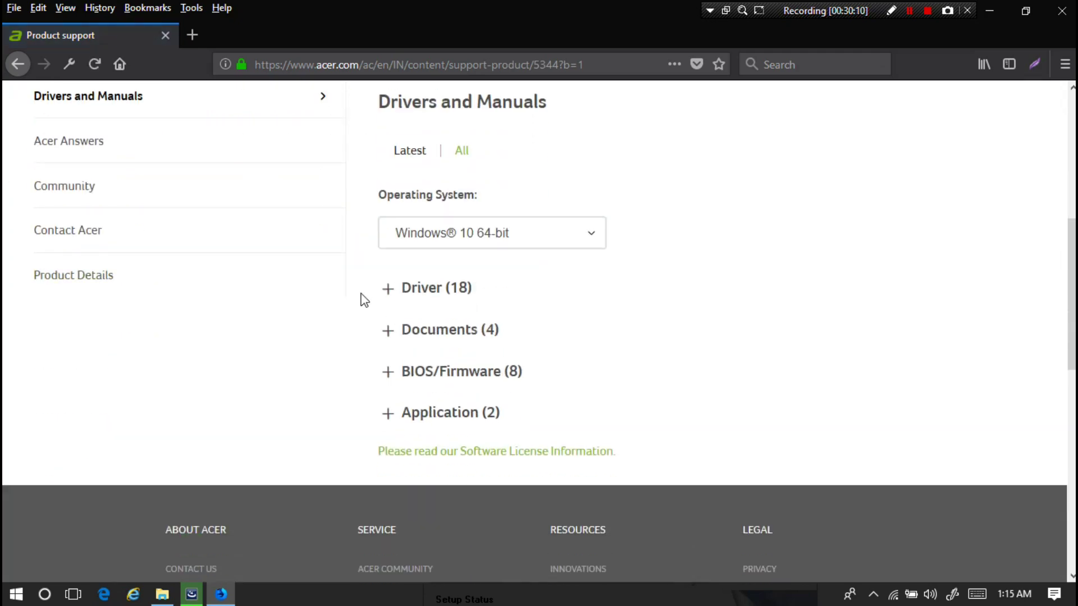
click(429, 295)
scroll(444, 293, down, 3)
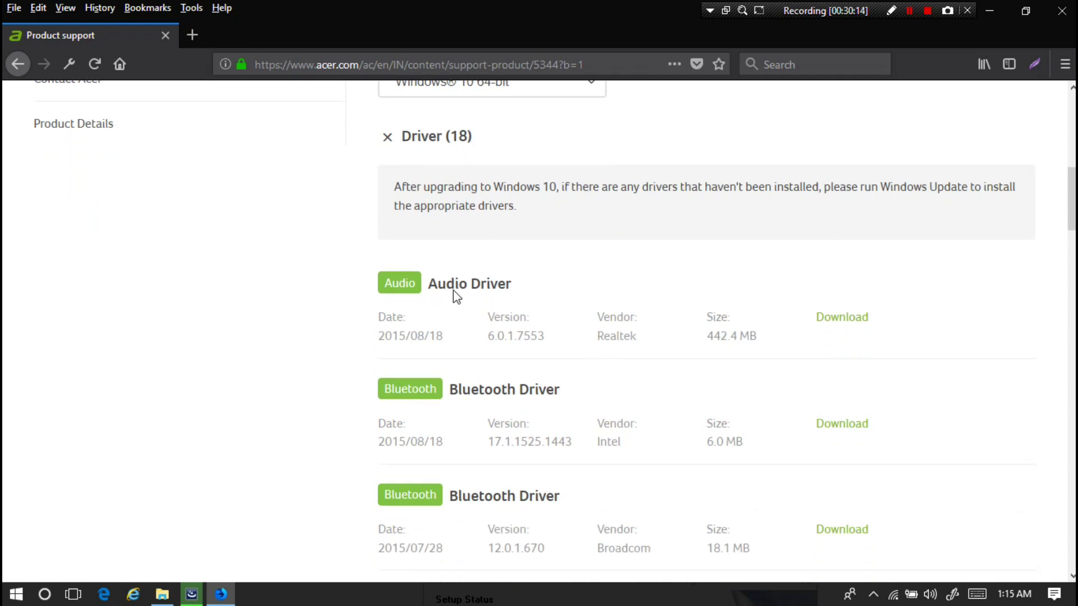
scroll(453, 292, down, 3)
scroll(456, 292, down, 2)
scroll(456, 291, down, 3)
scroll(455, 292, down, 4)
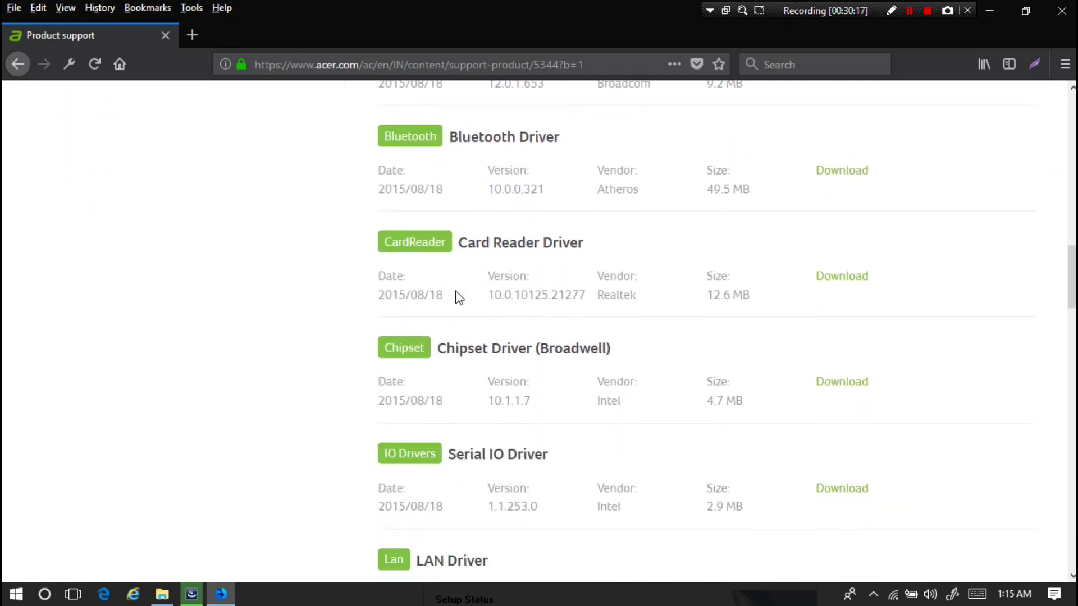
scroll(458, 296, down, 3)
scroll(458, 293, down, 4)
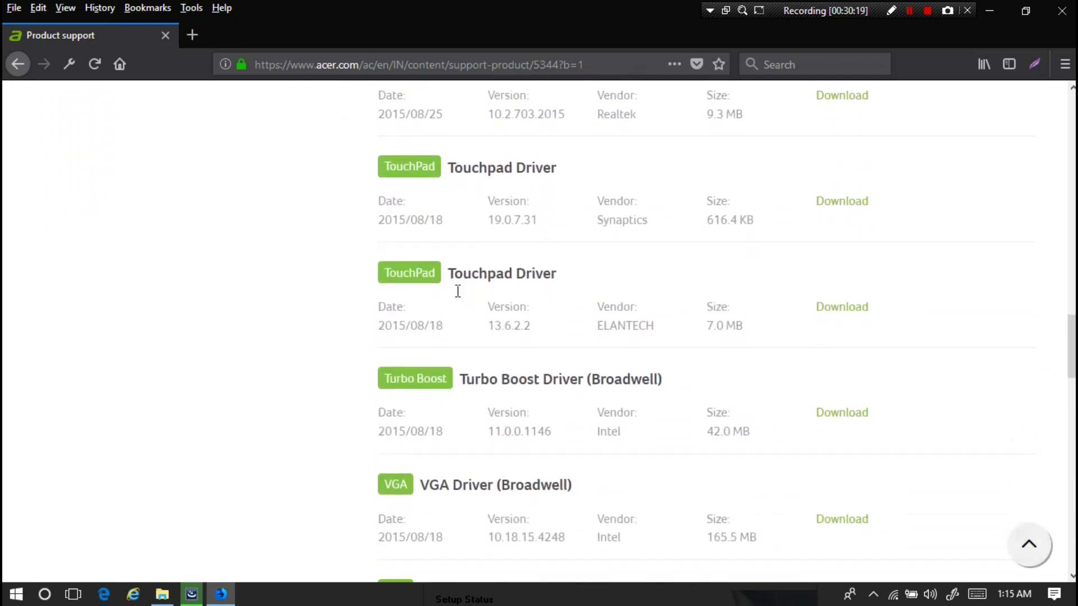
scroll(457, 291, down, 3)
scroll(458, 291, down, 3)
scroll(458, 295, down, 3)
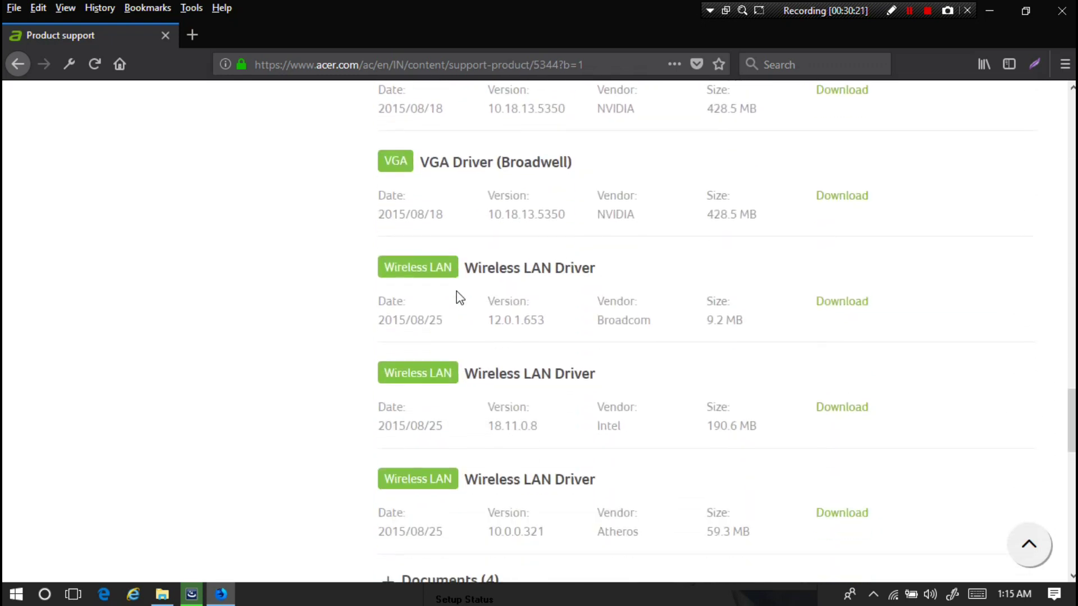
scroll(458, 296, down, 2)
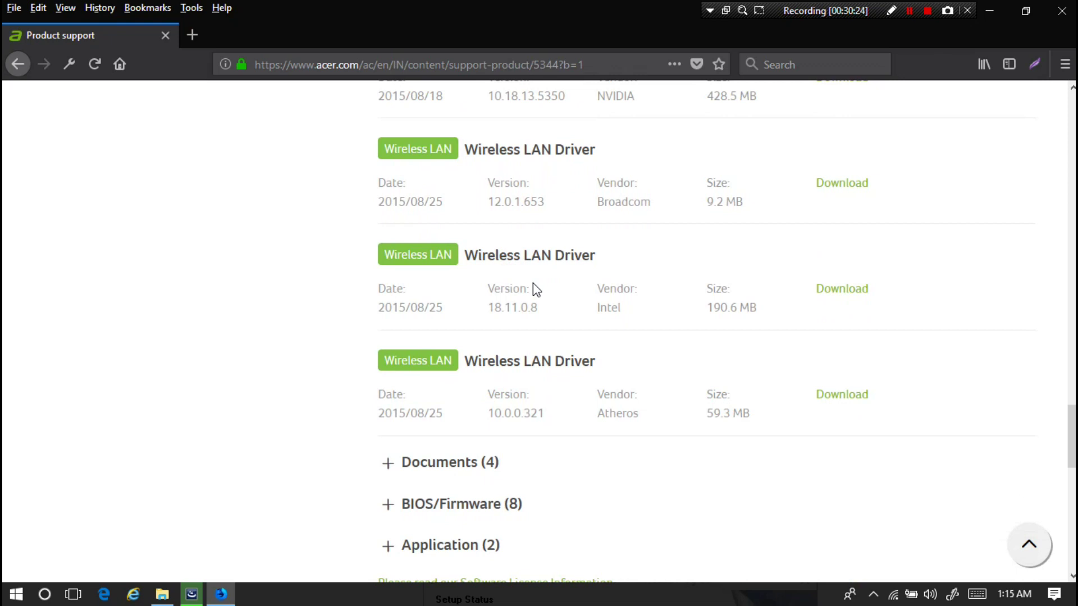
scroll(533, 285, down, 3)
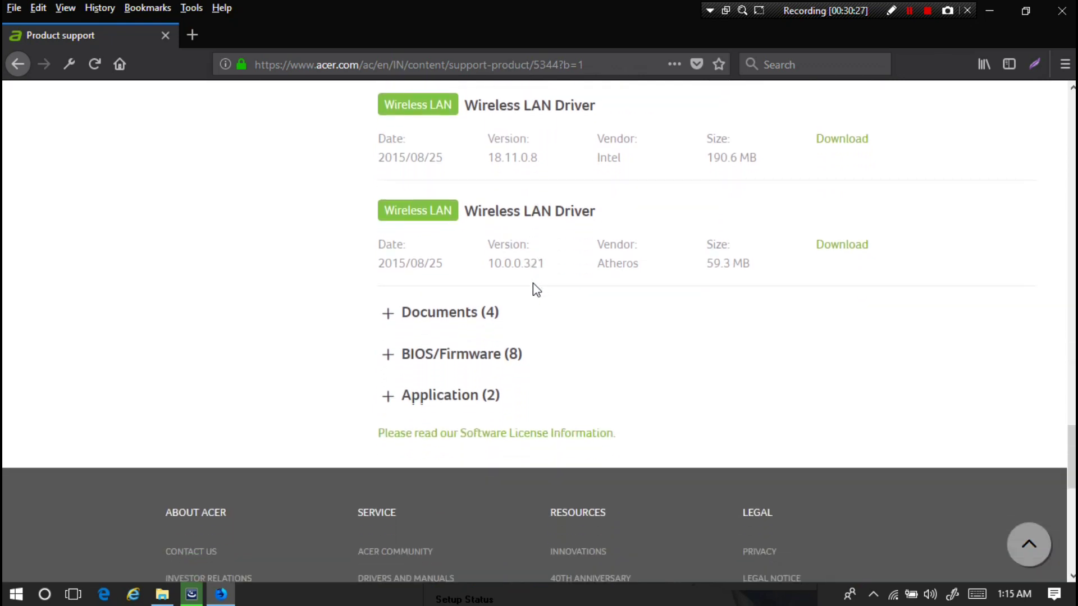
scroll(533, 283, up, 2)
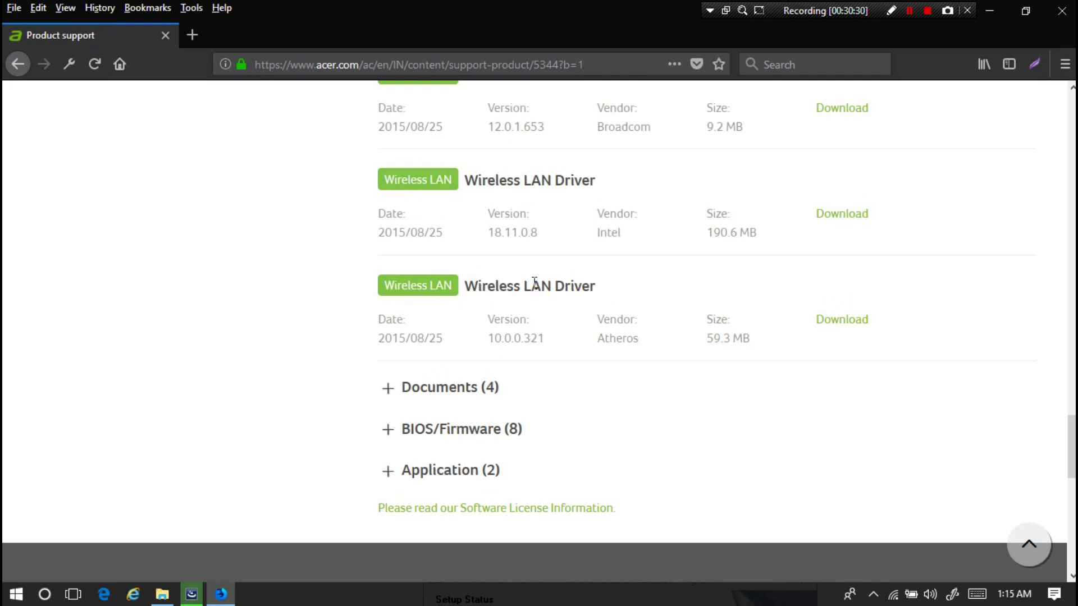
scroll(533, 284, up, 2)
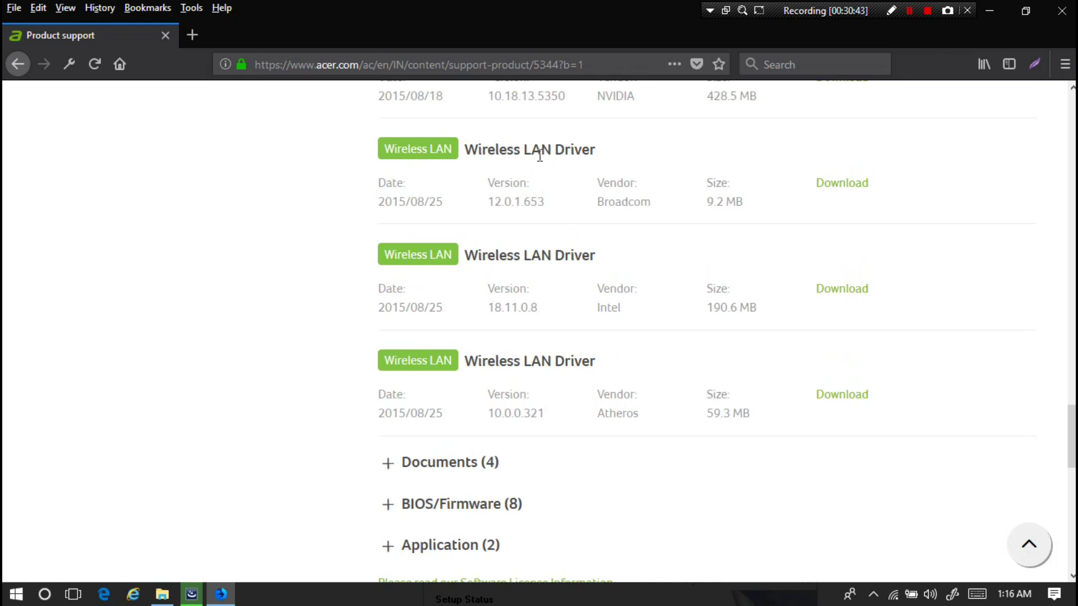
scroll(538, 181, up, 2)
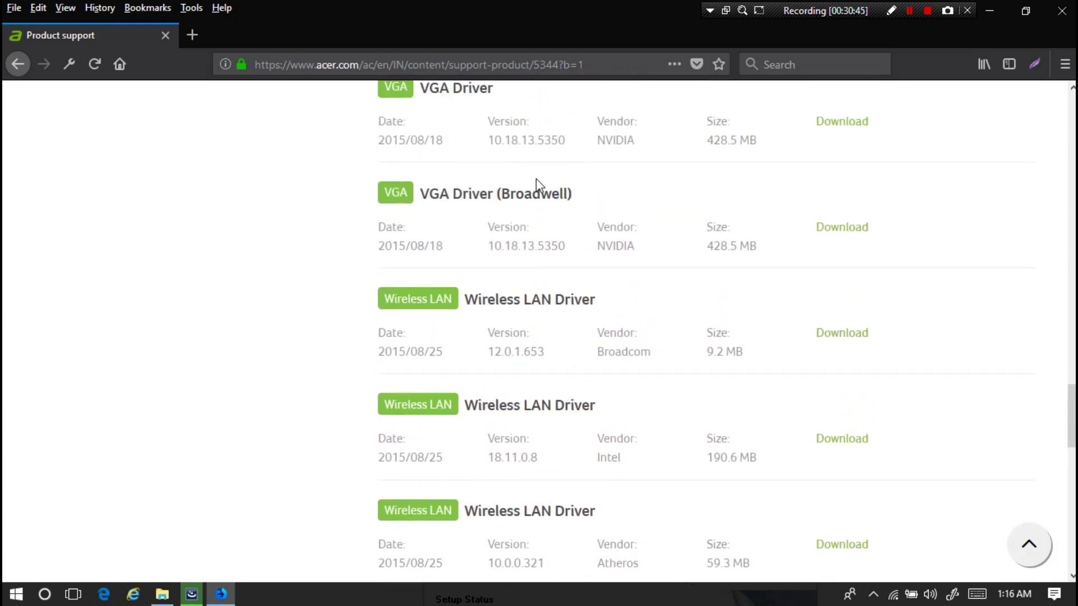
scroll(538, 184, down, 1)
scroll(540, 187, down, 1)
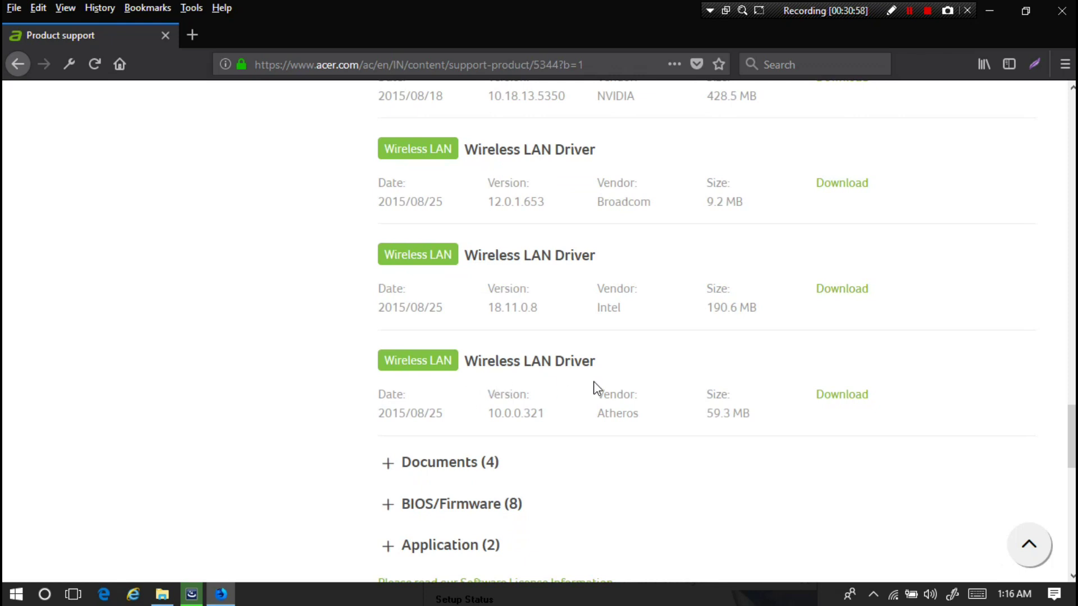
Highlight the Atheros and Broadcom wireless LAN vendors, then close Firefox.
drag(597, 414, 645, 421)
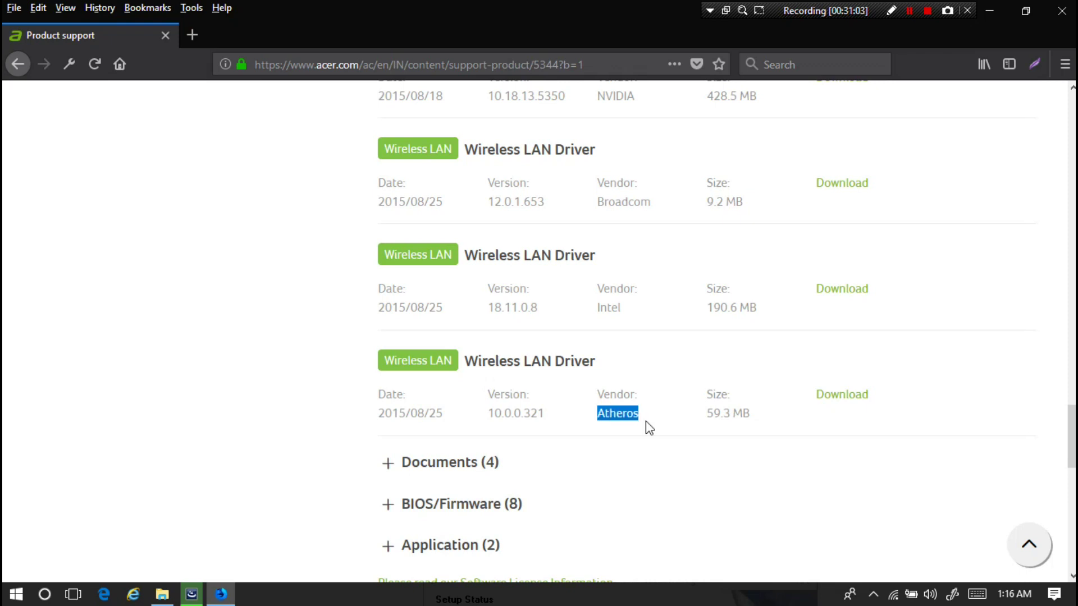
drag(598, 201, 654, 207)
scroll(638, 217, down, 3)
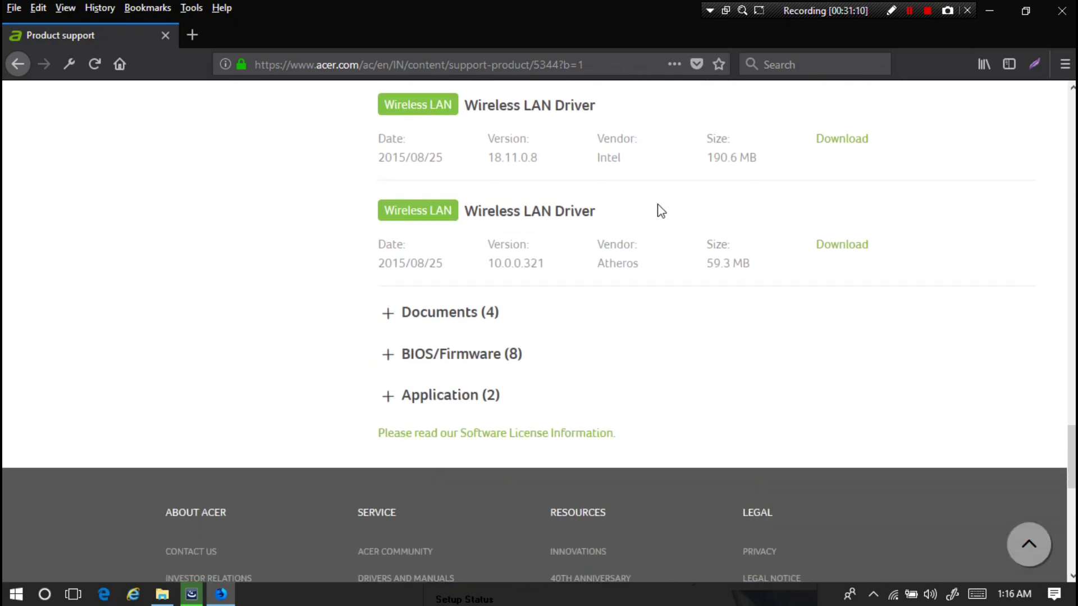
click(1060, 11)
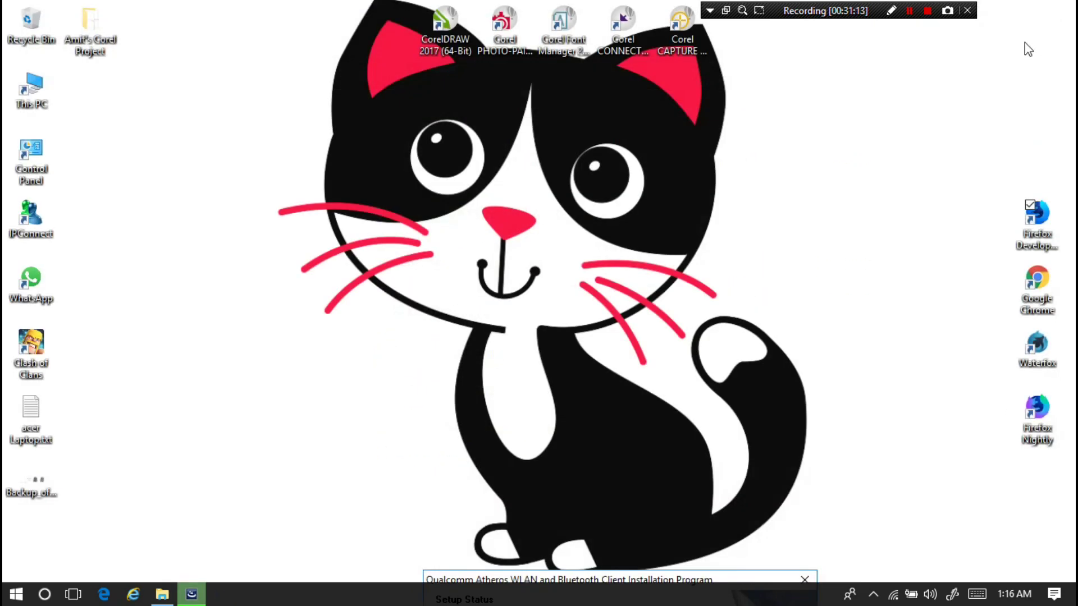